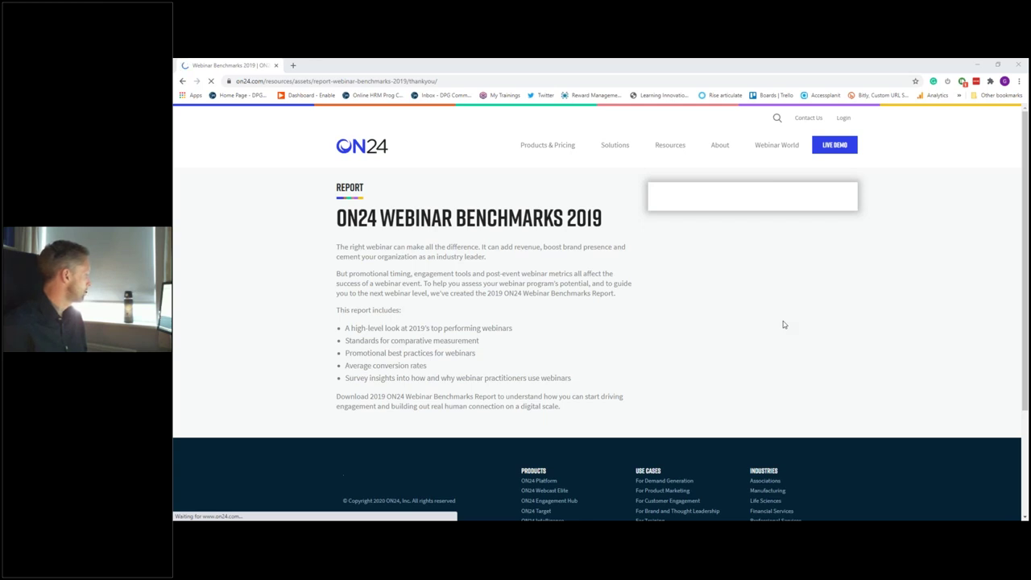
- Examine the ON24 Webinar Benchmarks 2019 report page and its download form
scroll(783, 324, "down", 1)
scroll(782, 325, "up", 1)
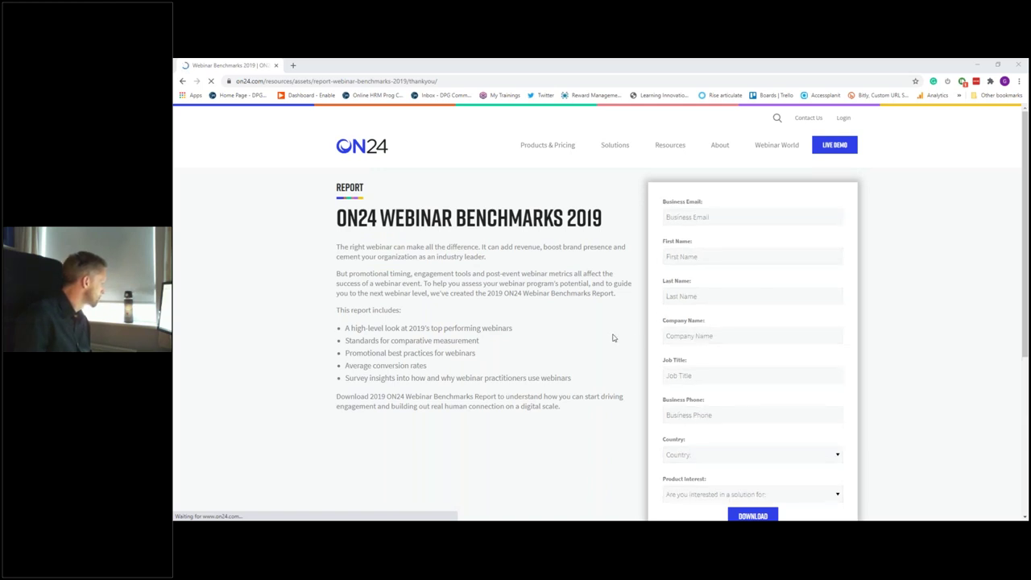
scroll(612, 336, "down", 1)
scroll(612, 337, "down", 1)
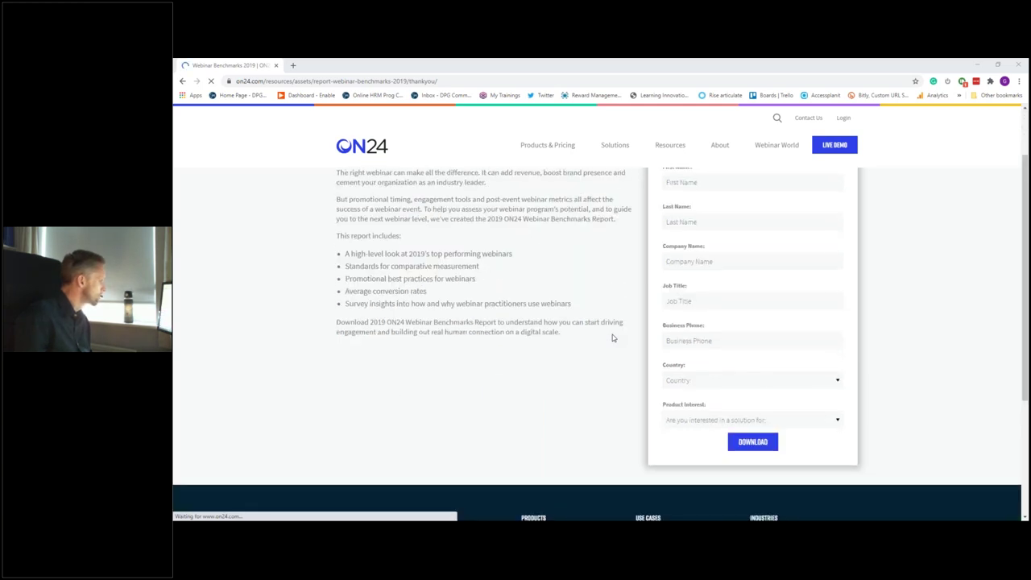
scroll(612, 337, "up", 2)
scroll(611, 337, "down", 1)
scroll(612, 339, "up", 1)
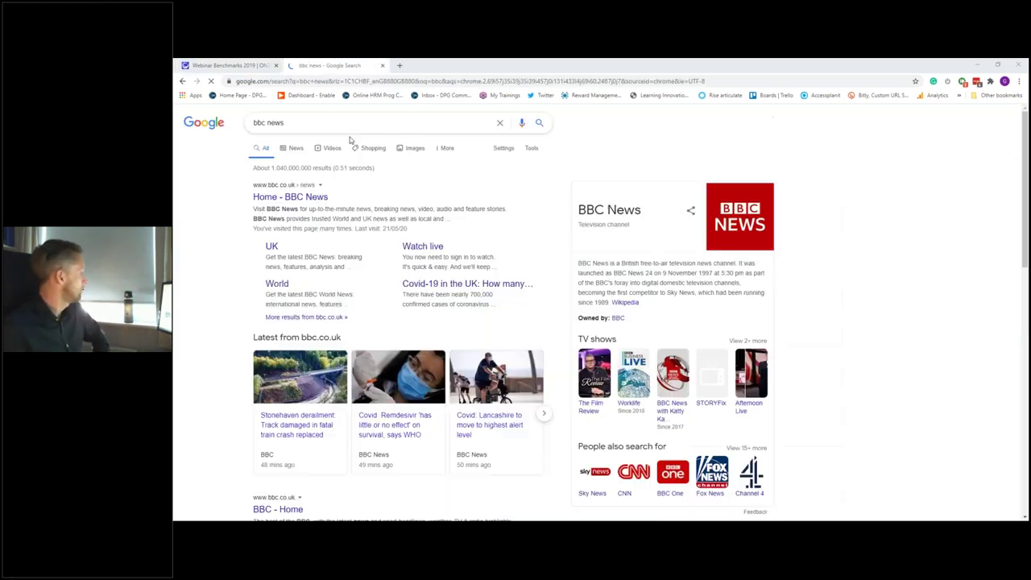
- Open BBC News from the search results and view its article "Coronavirus infections still rising rapidly"
left_click(290, 196)
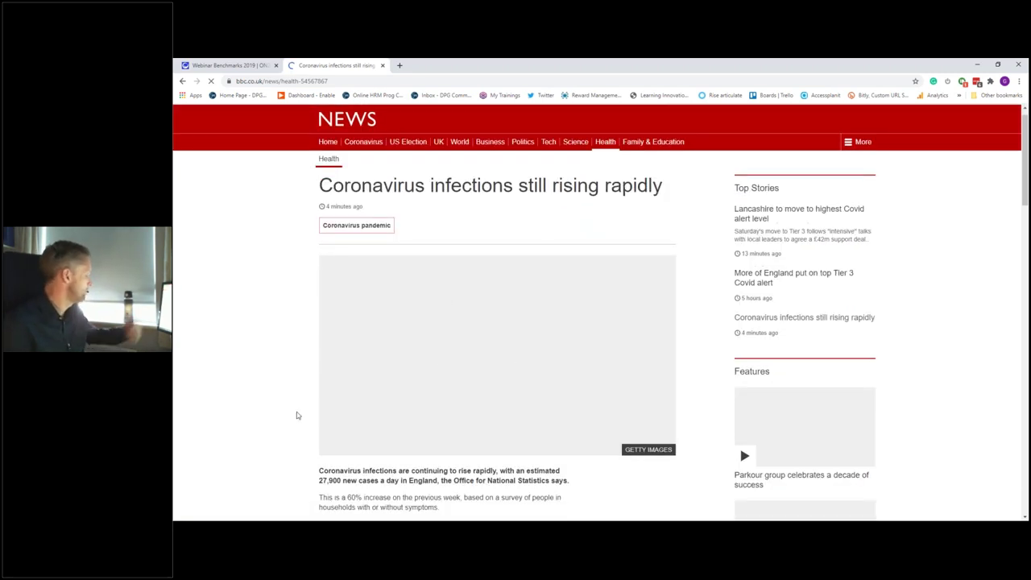
scroll(317, 414, "down", 3)
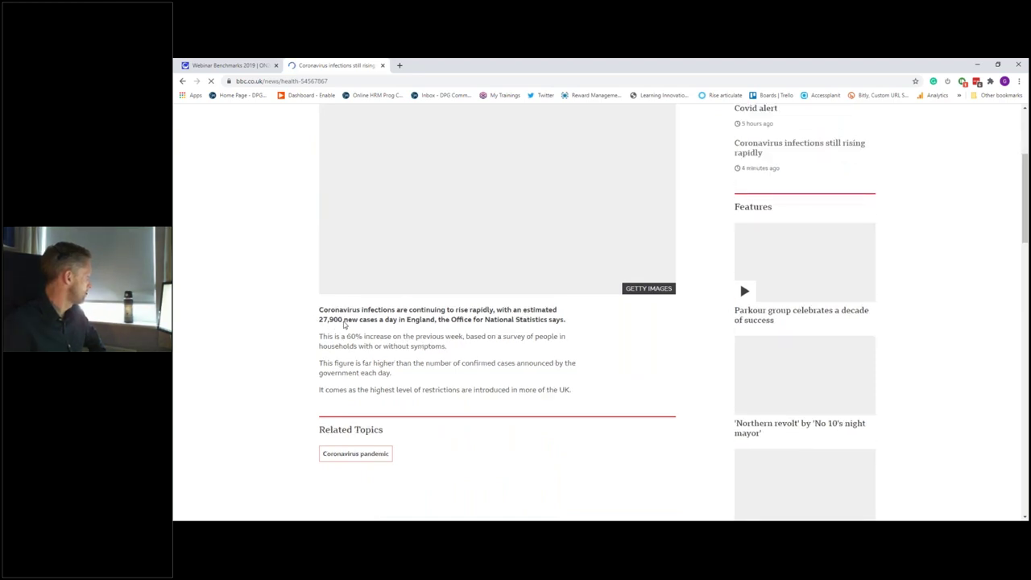
scroll(343, 325, "up", 3)
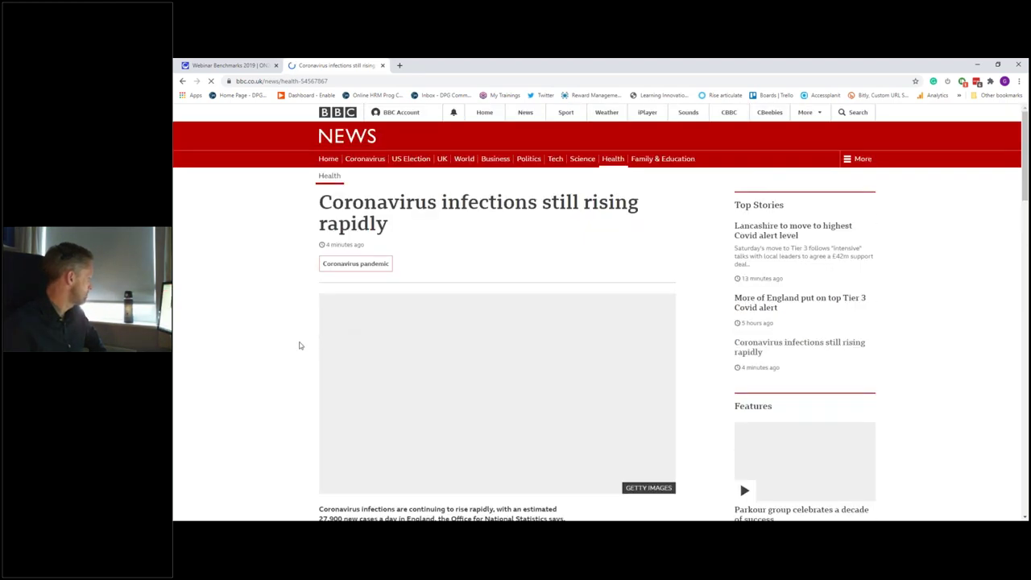
- Copy the phrase "27,900 new cases a day in England" from the article's opening paragraph
scroll(298, 346, "down", 2)
double_click(329, 385)
left_click_drag(404, 385, 429, 386)
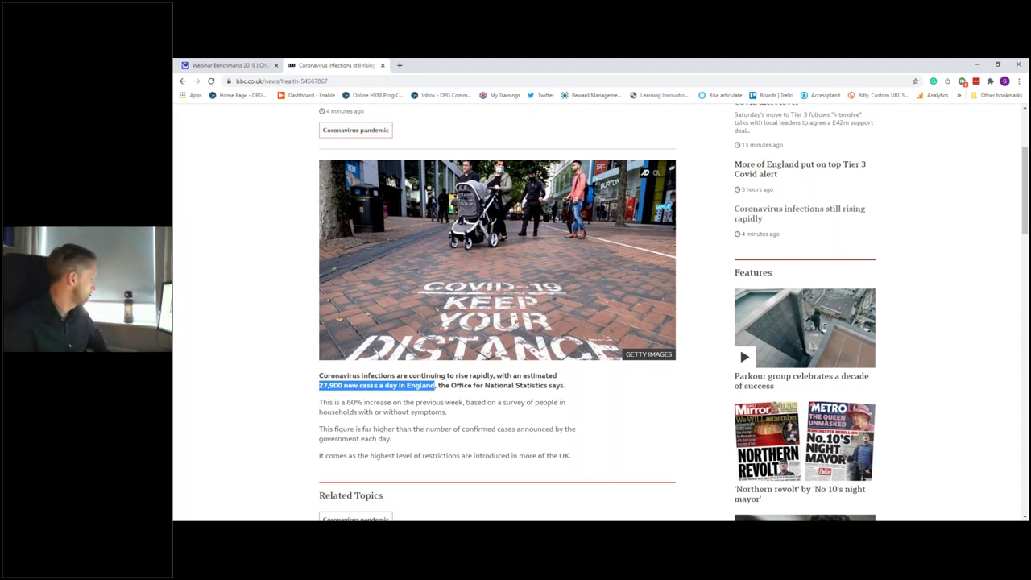
right_click(375, 386)
left_click(445, 427)
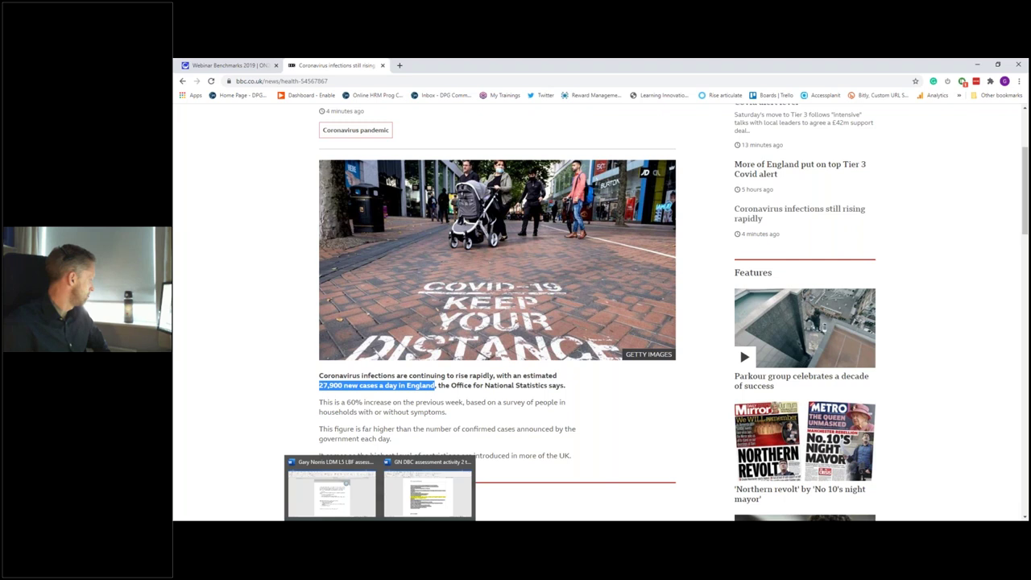
- Switch to the LDM L5 LBF assessment document in Word and paste the copied phrase in double quotation marks below question c
left_click(356, 500)
left_click(560, 433)
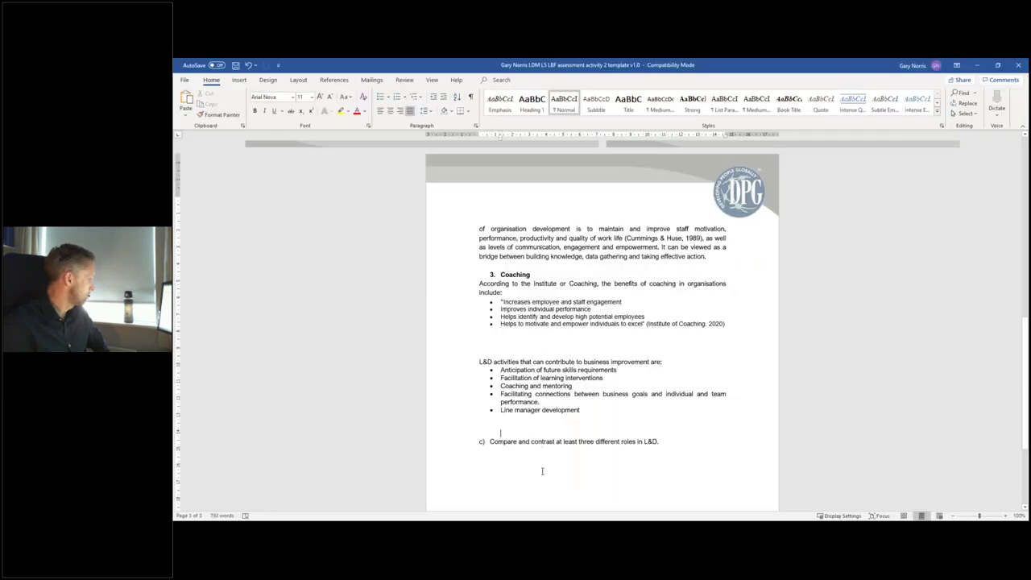
key("BackSpace")
type("\"")
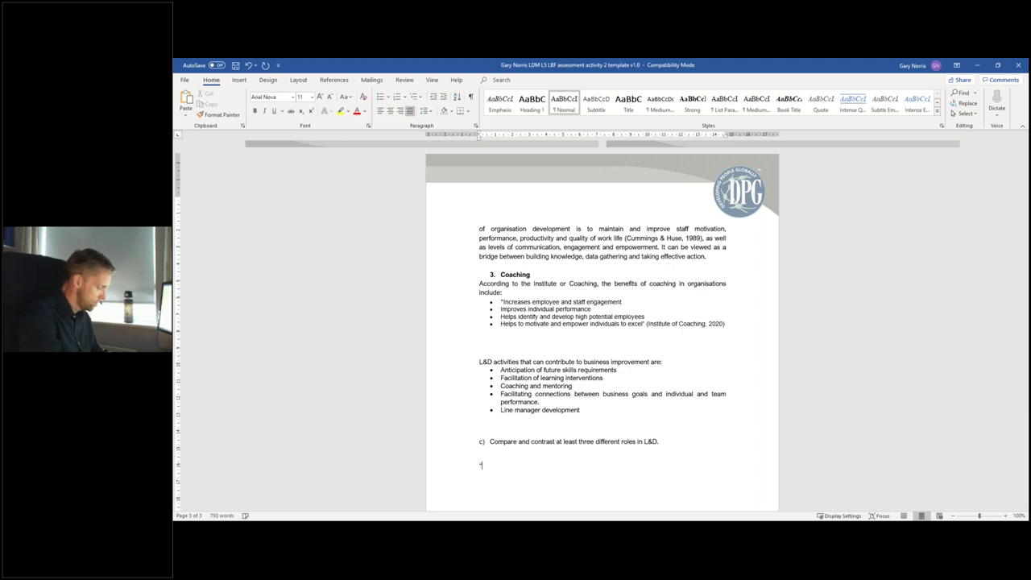
key("ctrl+v")
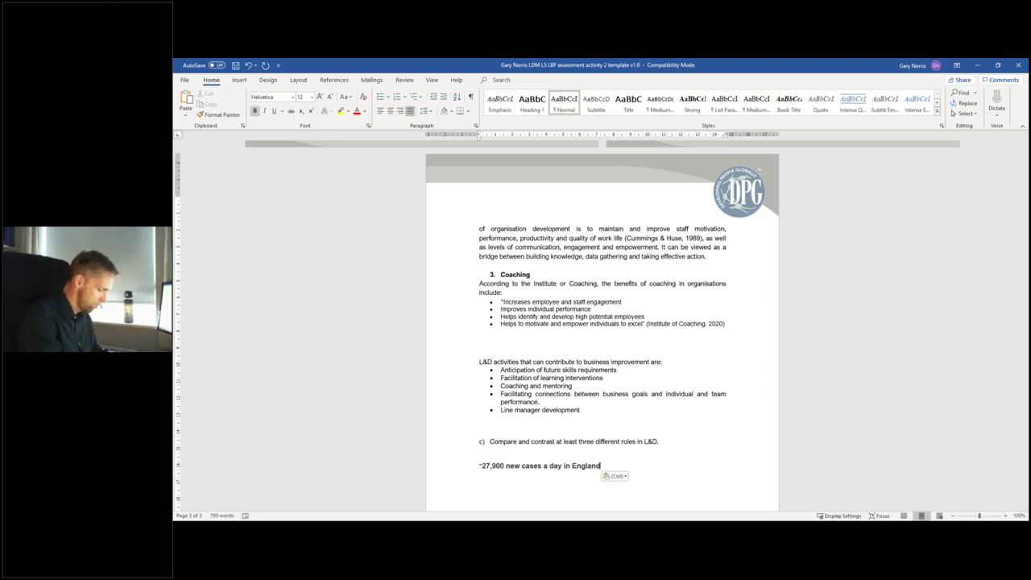
key("ctrl")
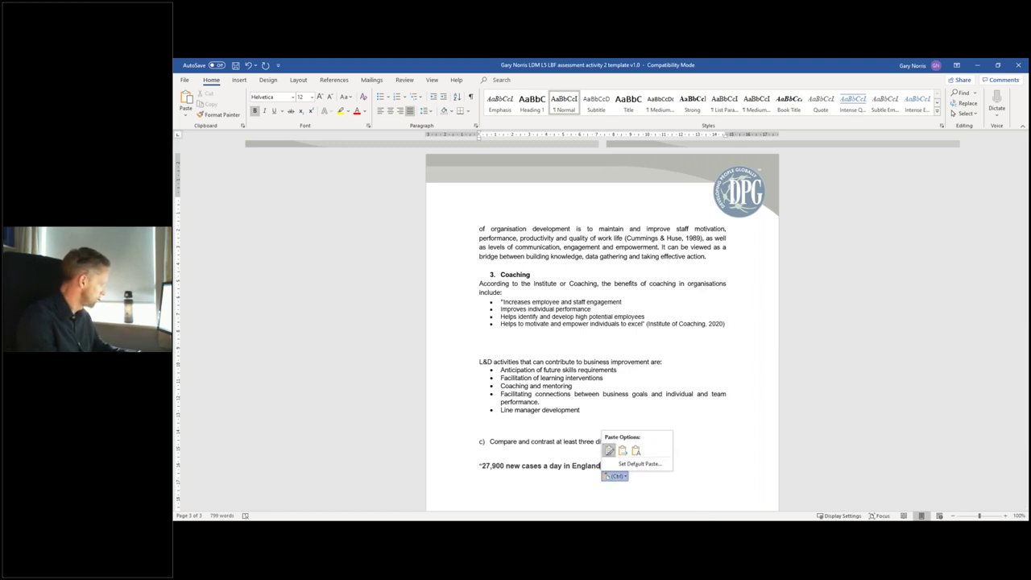
key("Escape")
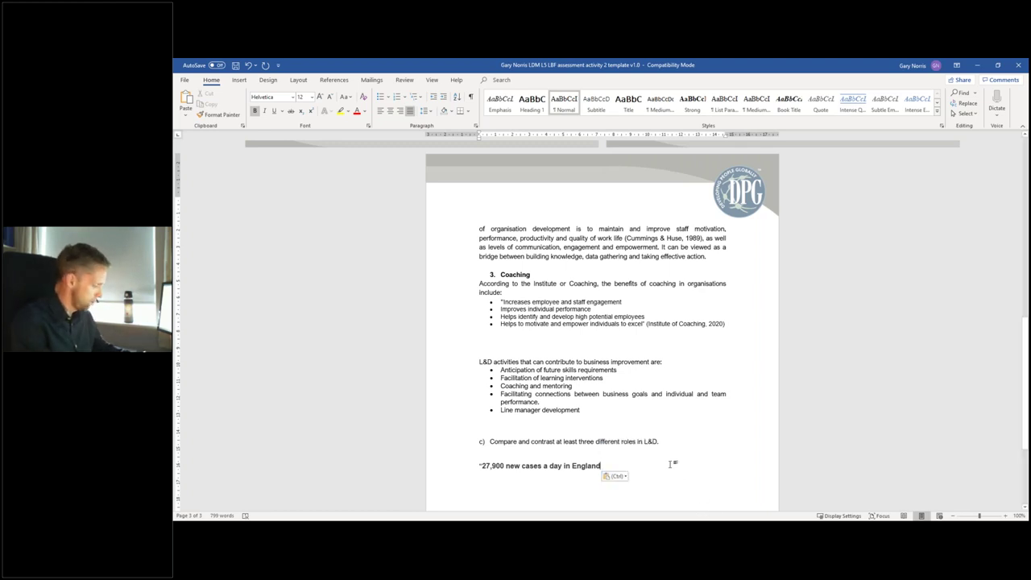
type("\"")
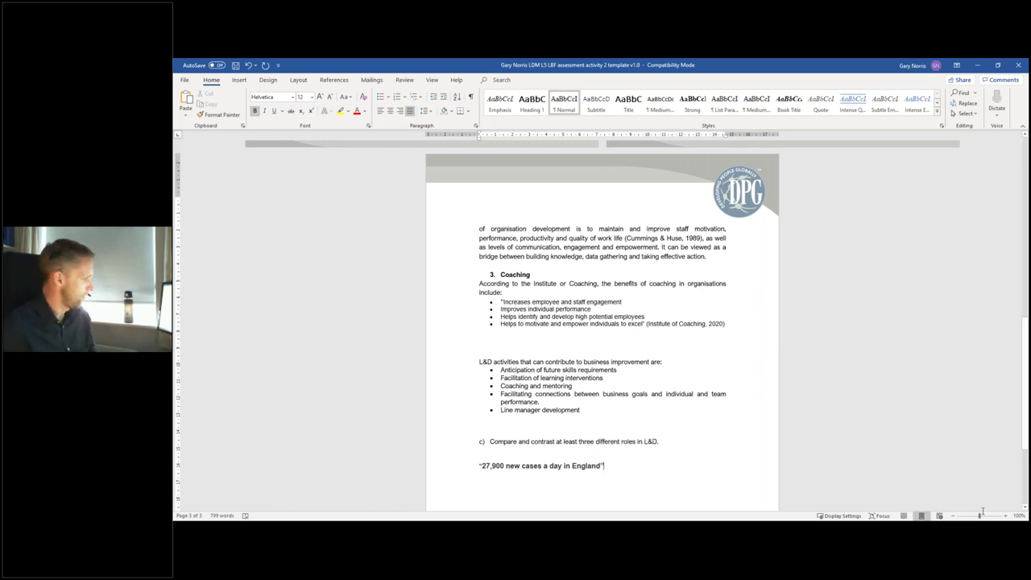
- Enlarge the document view to 120% and insert the filler text "Cocnewcncc ewewded" before the quotation
left_click(1005, 515)
left_click(1005, 516)
scroll(624, 355, "down", 3)
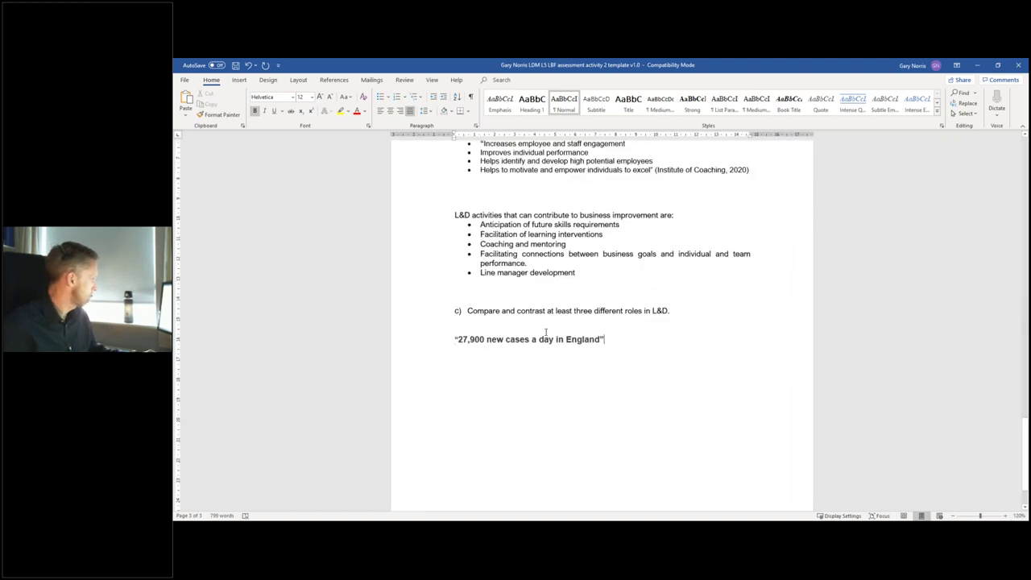
left_click(461, 341)
type("cocnewcncc")
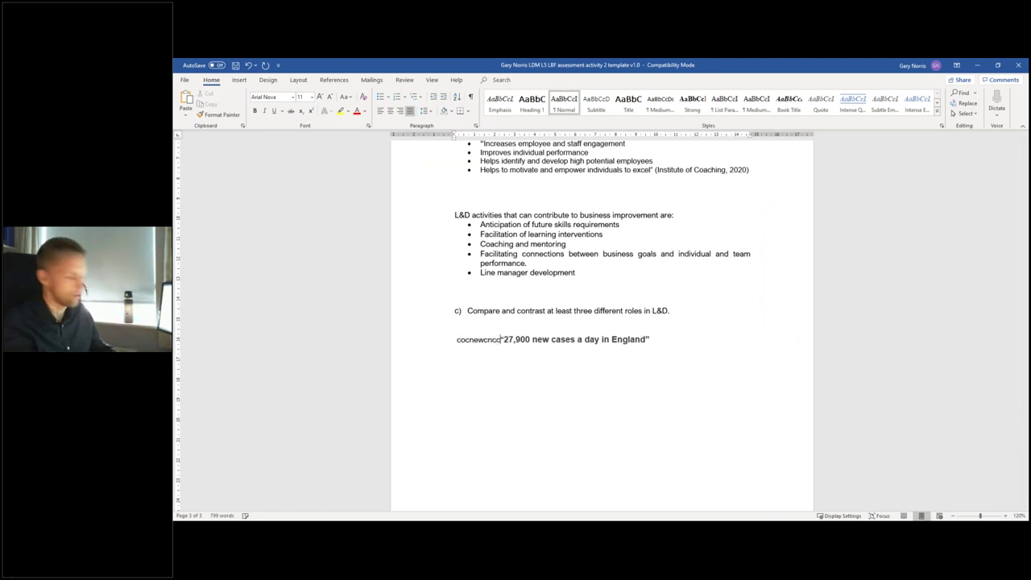
type(" ewewded")
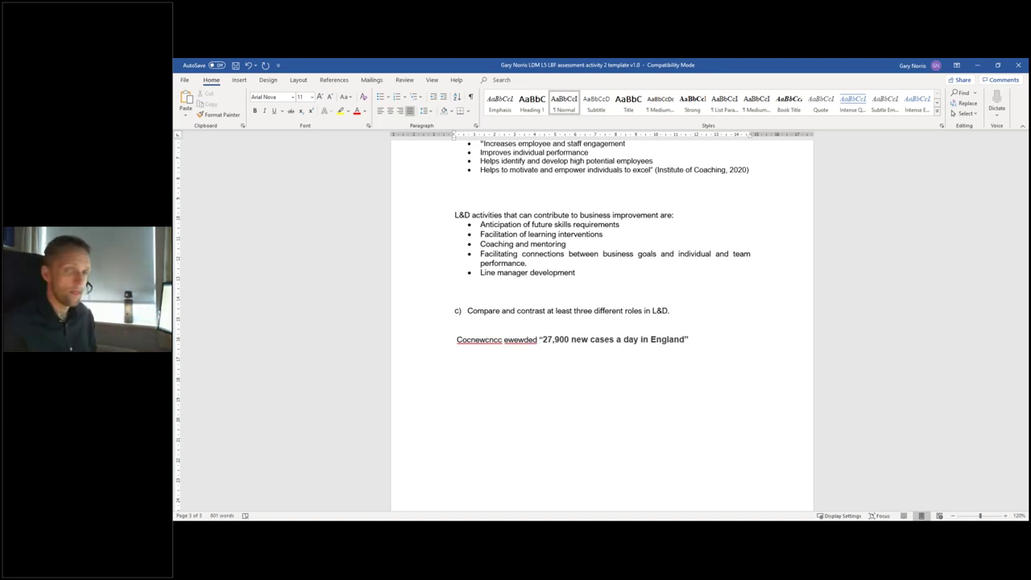
- Add the citation placeholder "(author, year)" after the quotation's closing mark
left_click(711, 344)
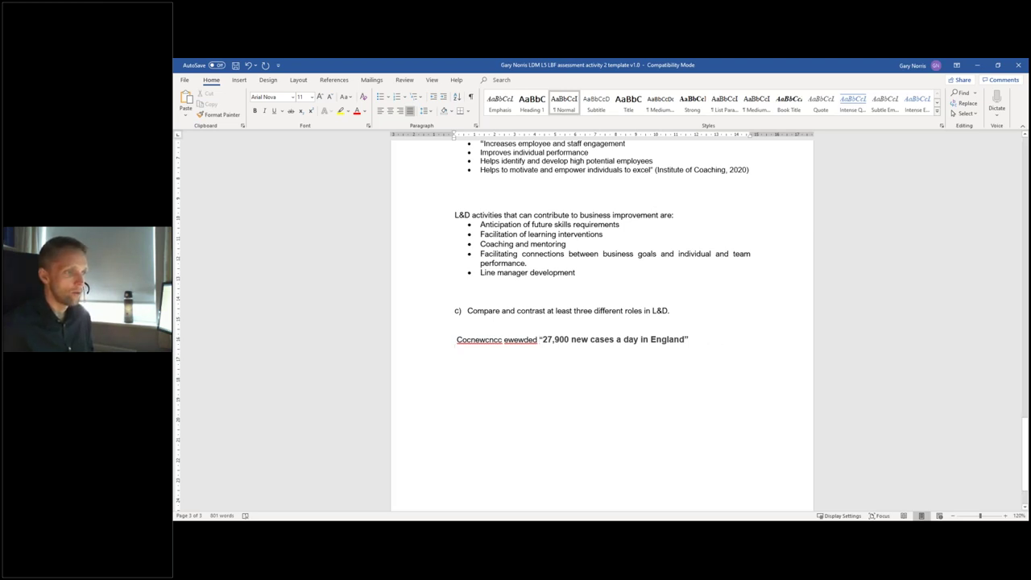
left_click(706, 339)
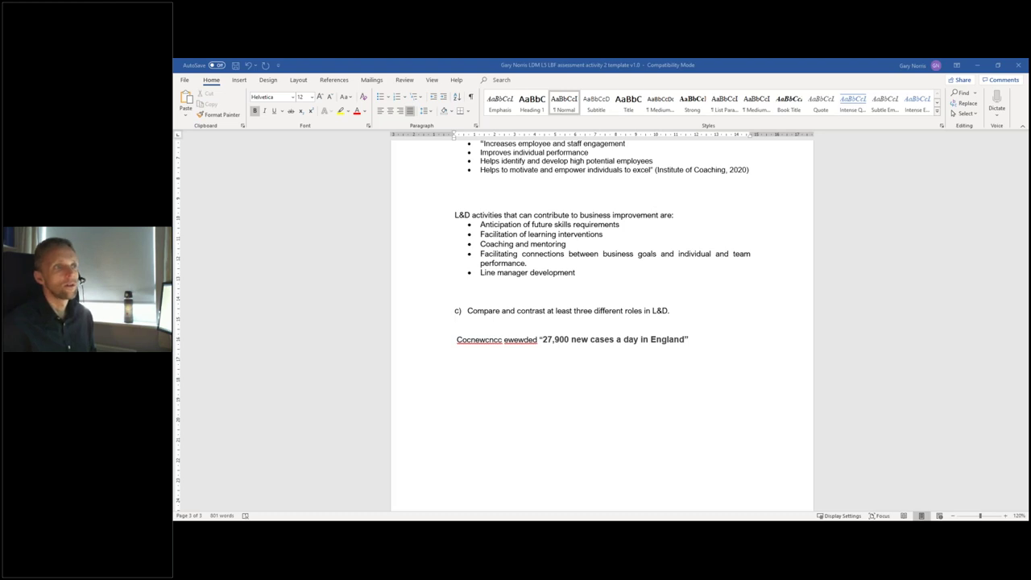
left_click(719, 337)
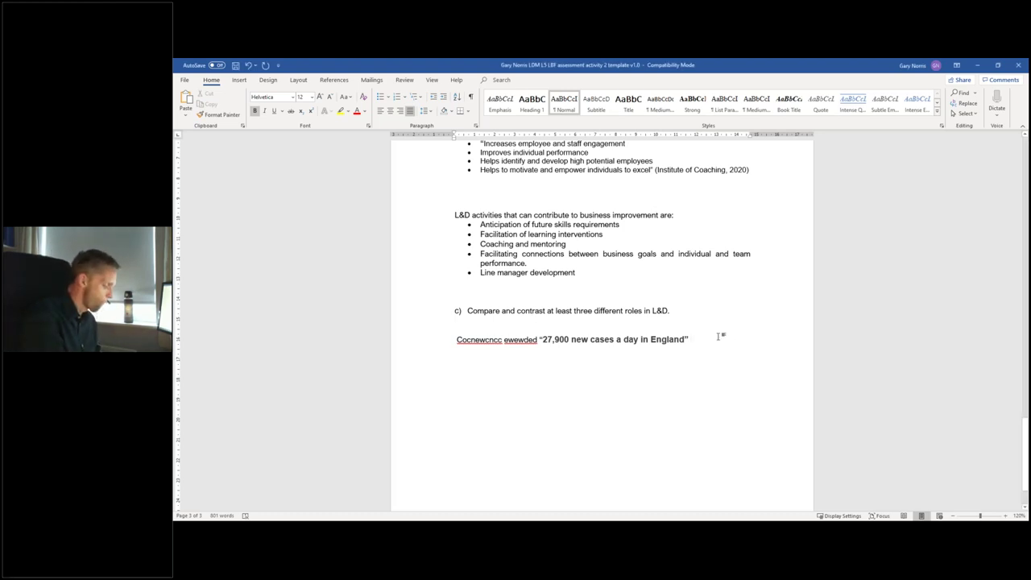
type("(aut")
type("oher")
key("BackSpace")
key("BackSpace")
key("BackSpace")
key("BackSpace")
type("hors")
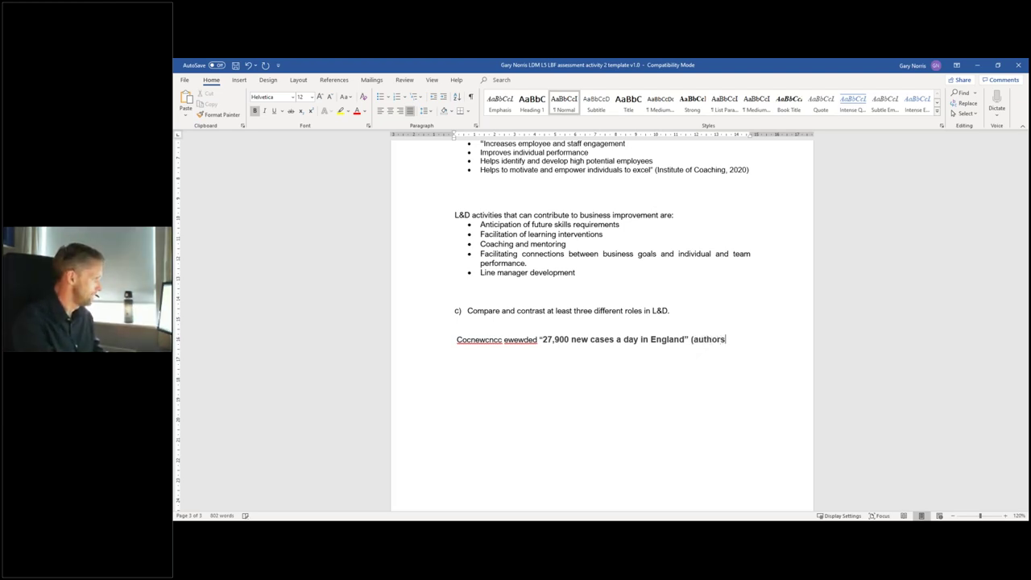
type(",")
key("BackSpace")
key("BackSpace")
key("BackSpace")
type(", year")
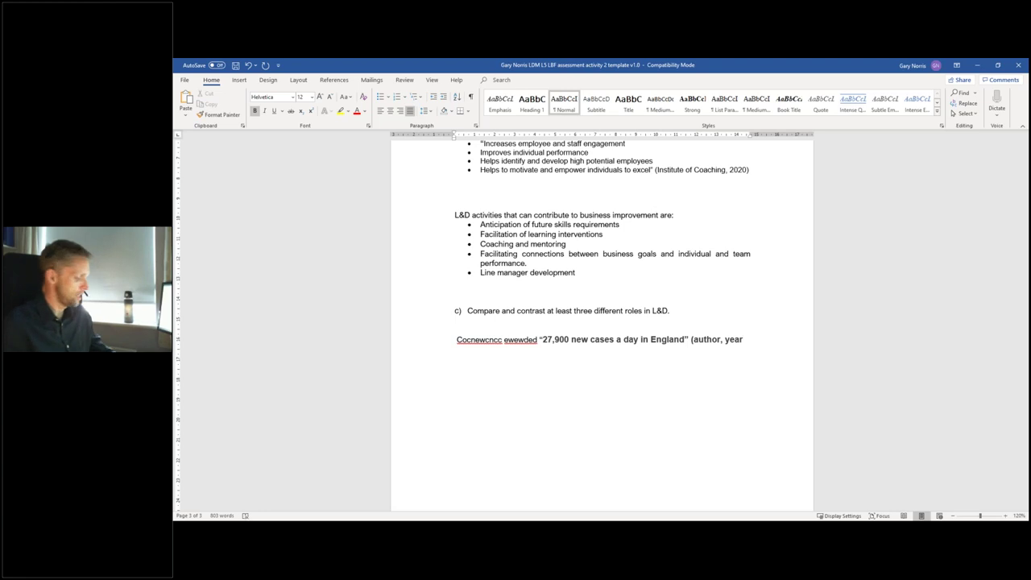
type(")")
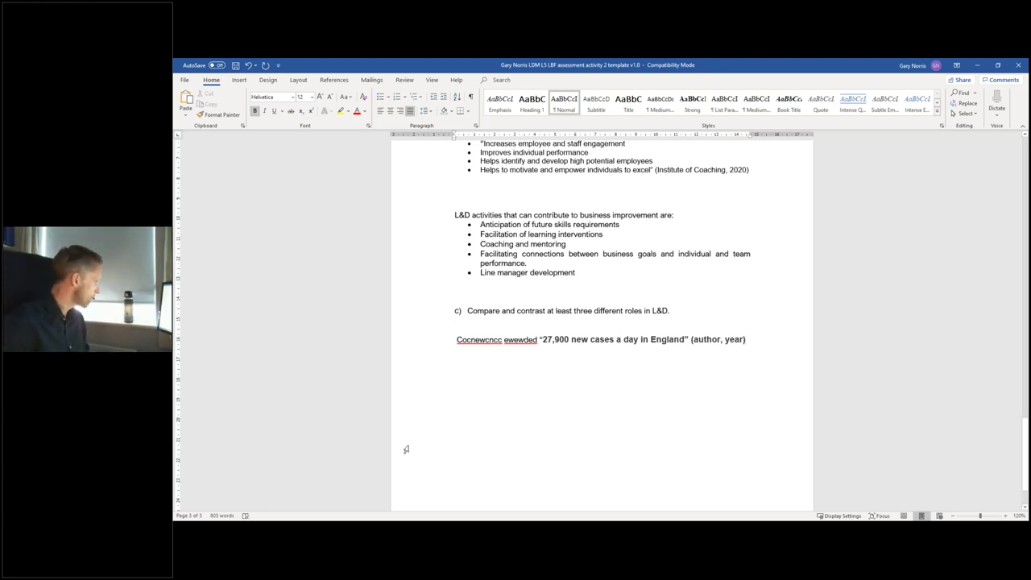
- Fill the citation placeholder in as "(BBC news, 2020)" and end the sentence with a full stop
double_click(703, 339)
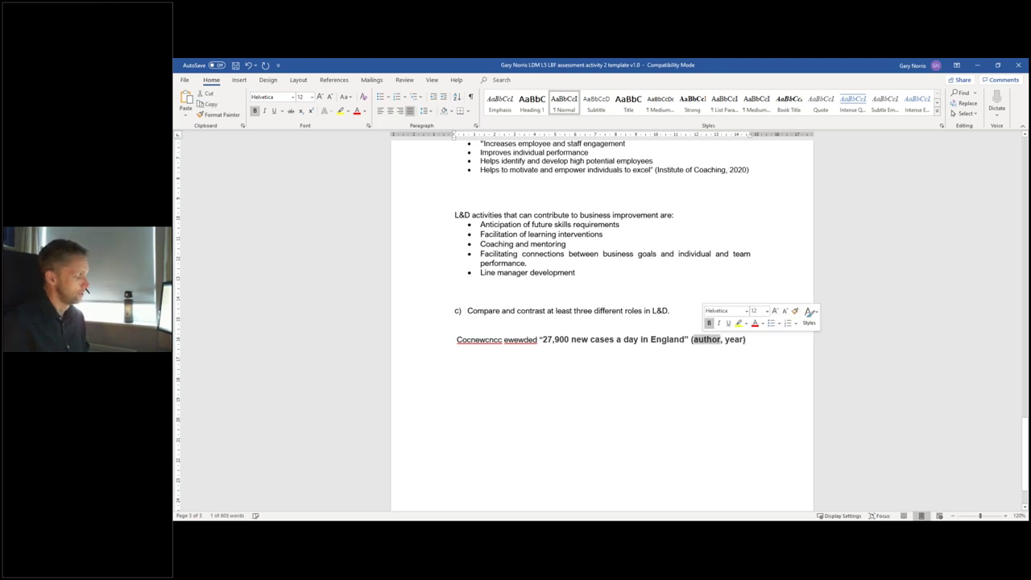
type("BBC news")
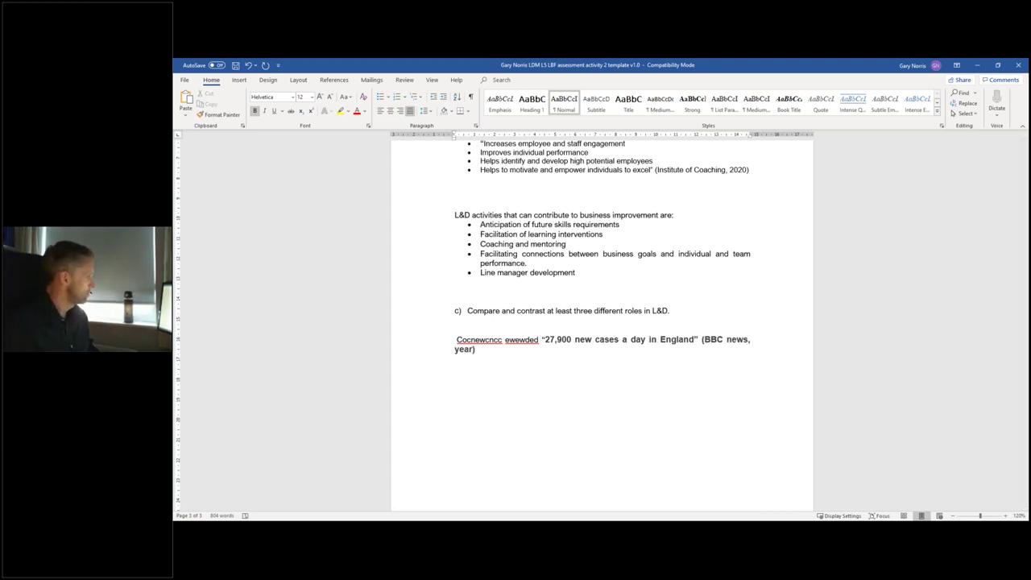
double_click(463, 350)
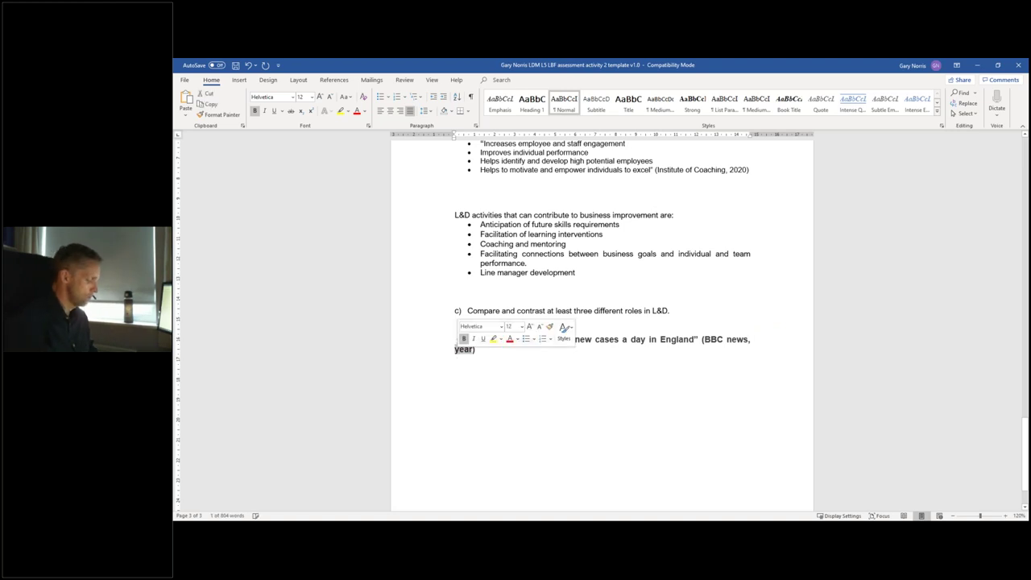
type("2020)")
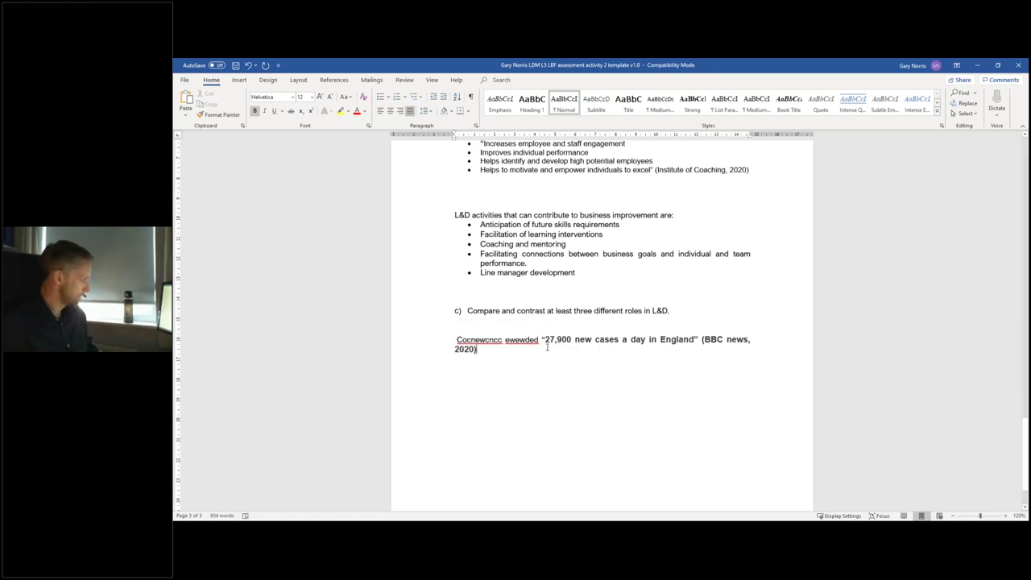
type(".")
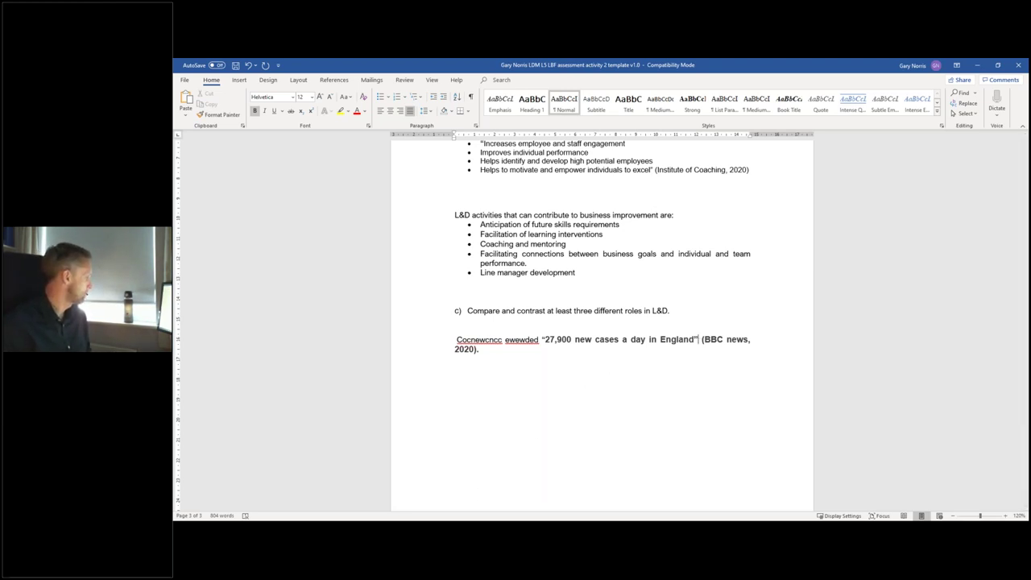
- Switch to the BBC News article in Chrome and check the page from headline to footer for its publication date and copyright year
mouse_move(328, 501)
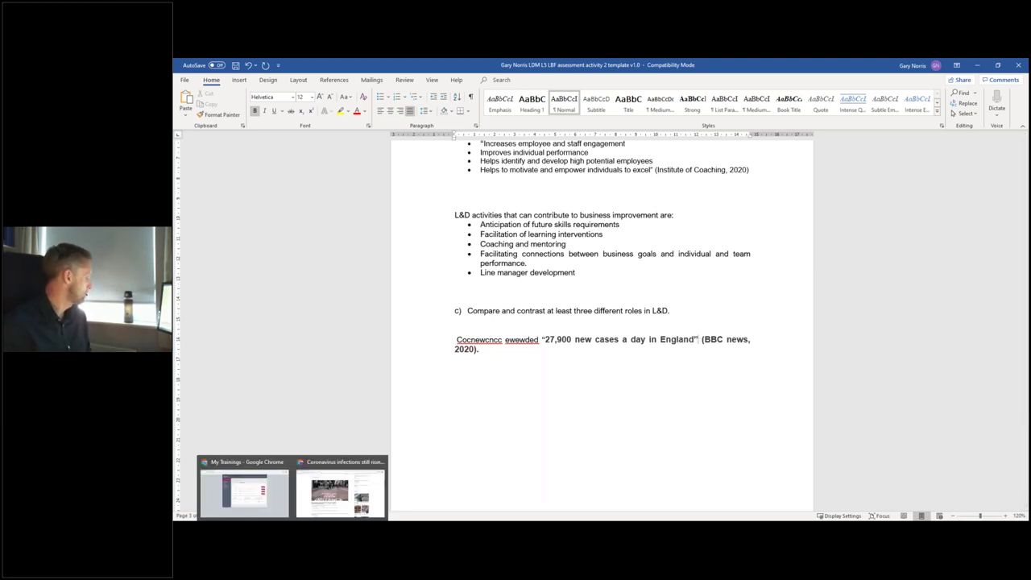
left_click(329, 501)
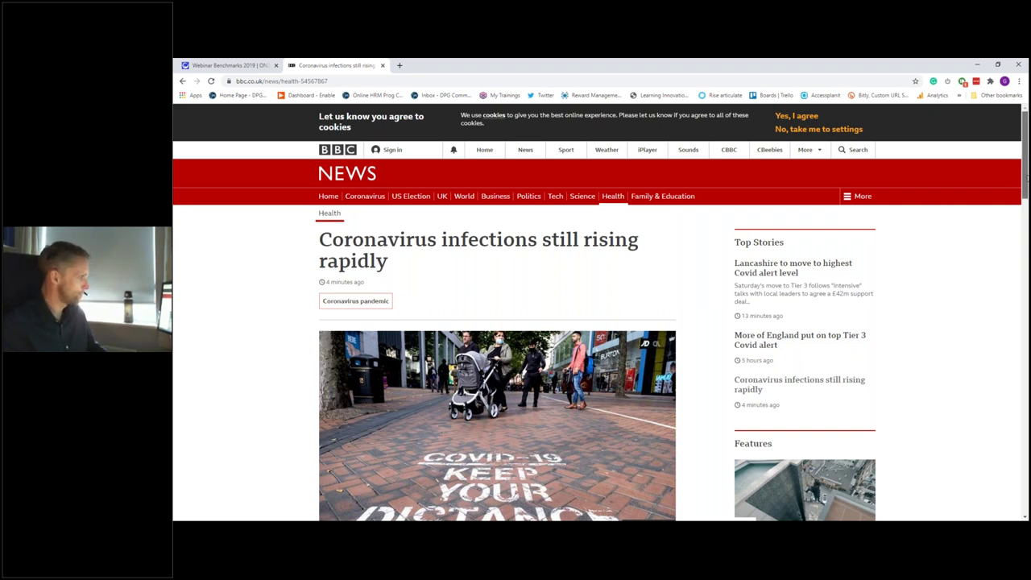
scroll(596, 312, "down", 1)
scroll(596, 313, "up", 1)
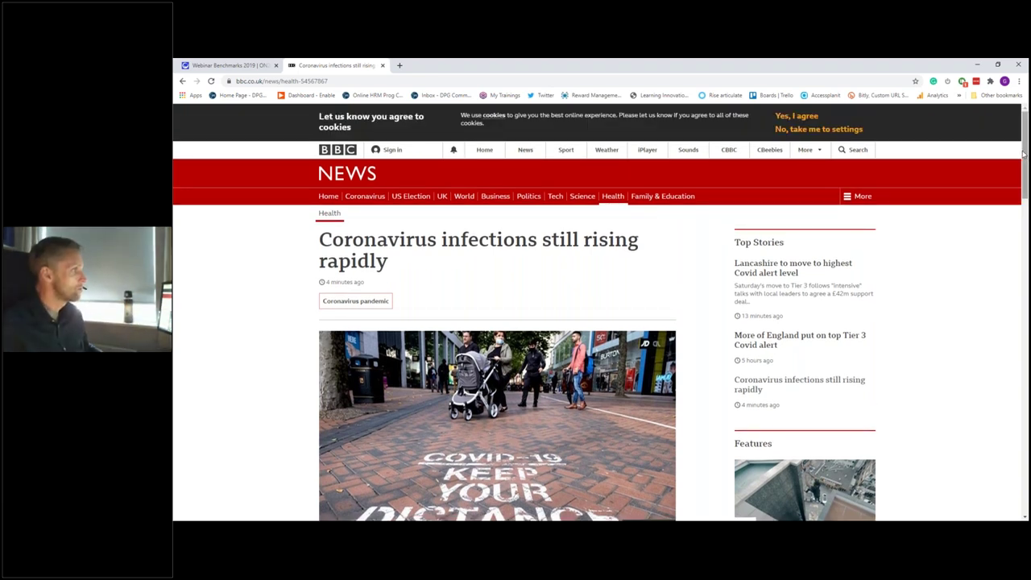
scroll(1013, 300, "down", 20)
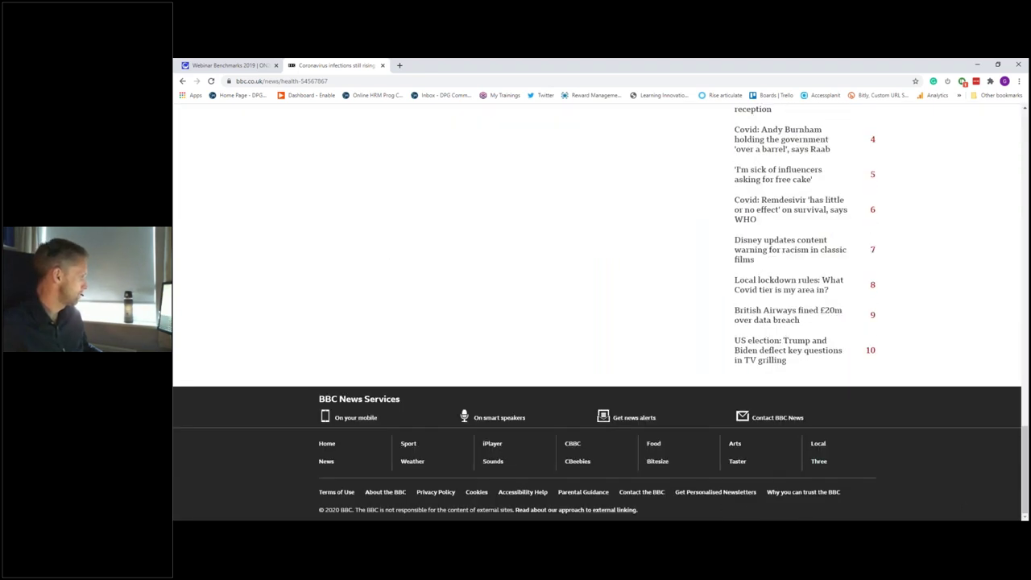
key("ctrl")
key("ctrl")
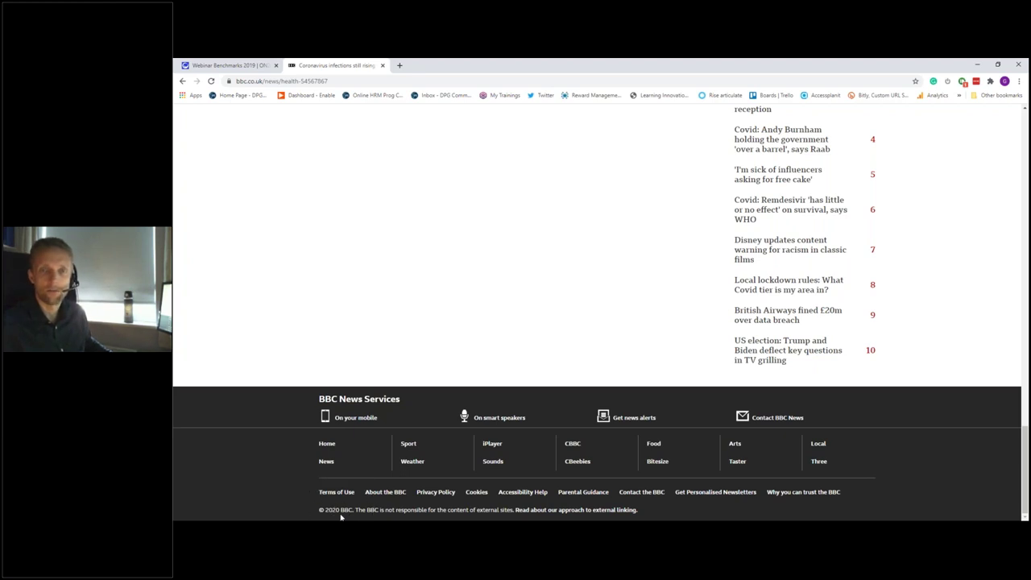
key("ctrl")
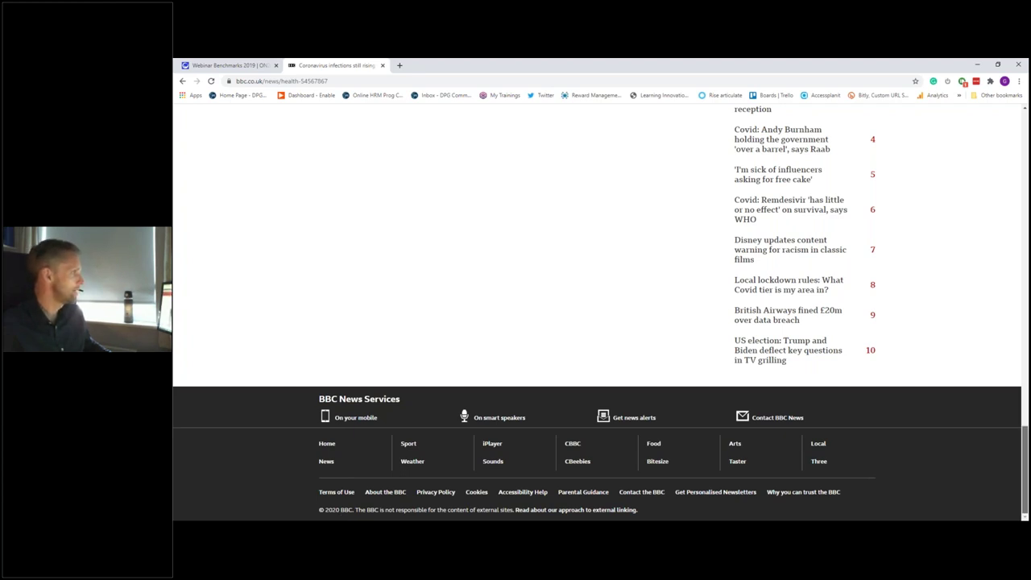
scroll(1024, 467, "up", 10)
scroll(805, 322, "up", 10)
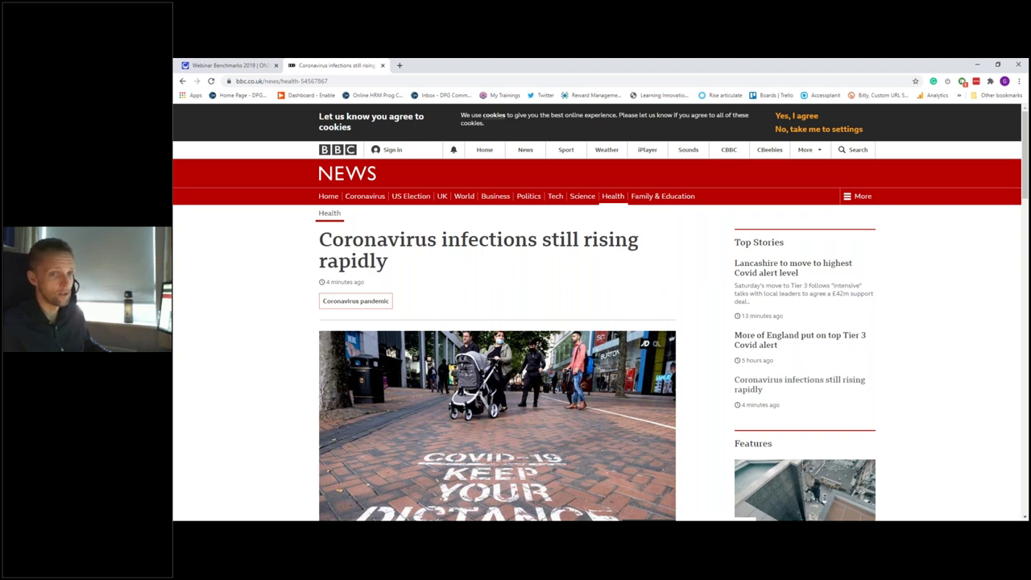
- Switch to the LBF assignment document in Word and add the filler line "Vkjbewbew;fewb;ewcb;ln" and a "References" heading below the quotation
mouse_move(358, 527)
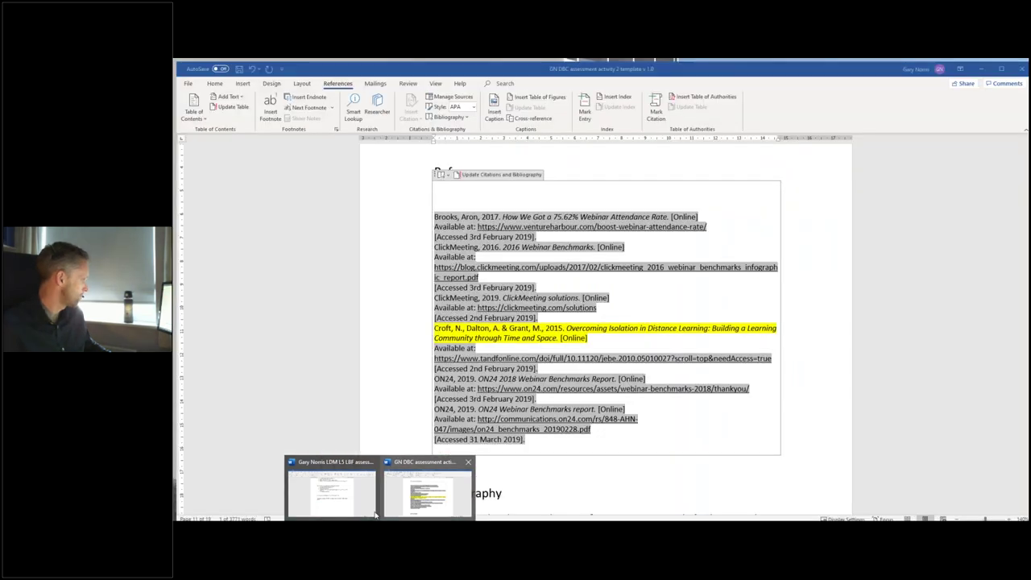
left_click(374, 514)
type("vkjbew")
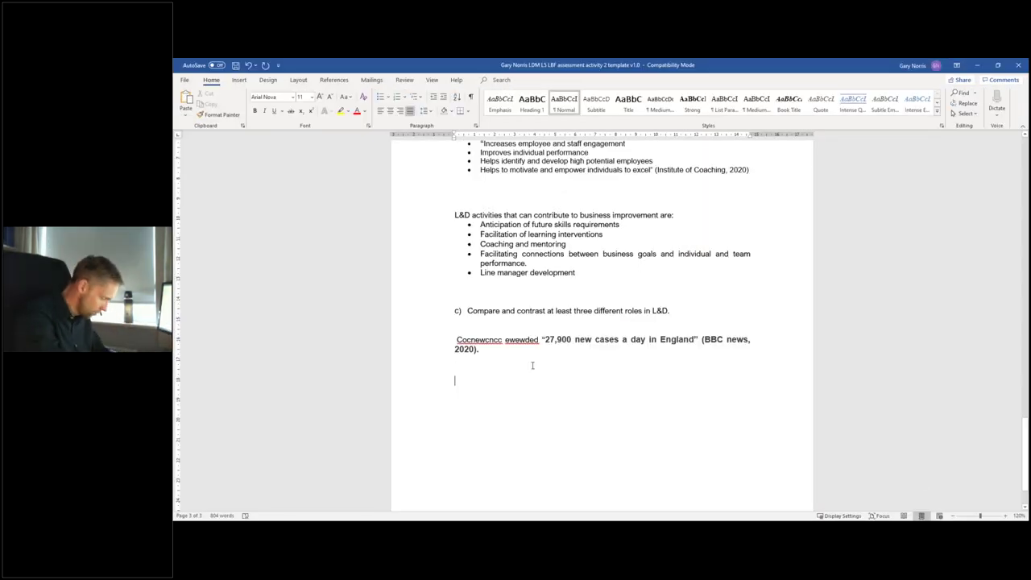
type("bew;fewb;ewcb;ln")
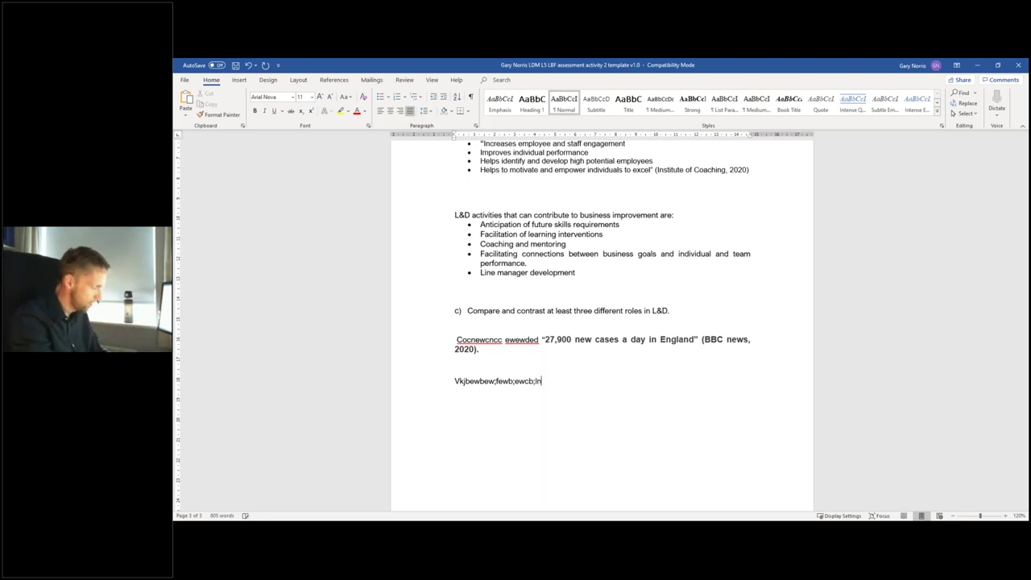
key("Return")
type("References")
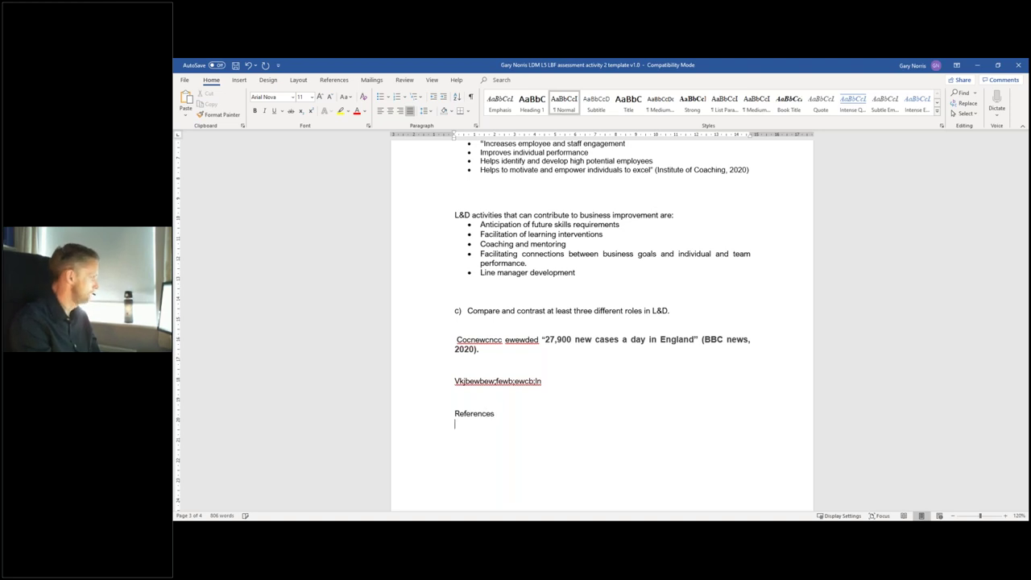
key("Return")
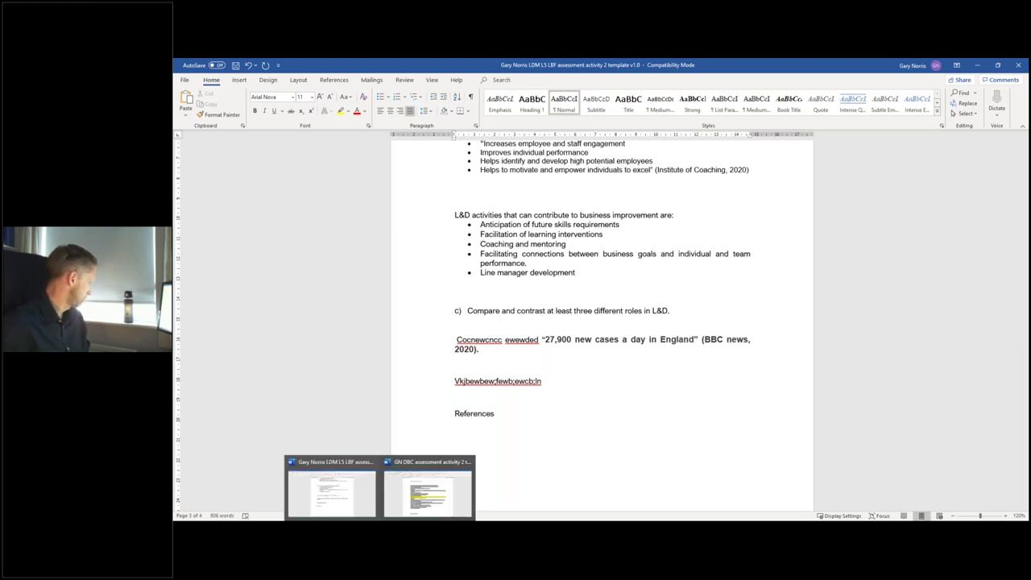
- Switch to the GN DBC assessment activity 2 document and select the first reference list entry, covering its title, web address and access date
left_click(427, 489)
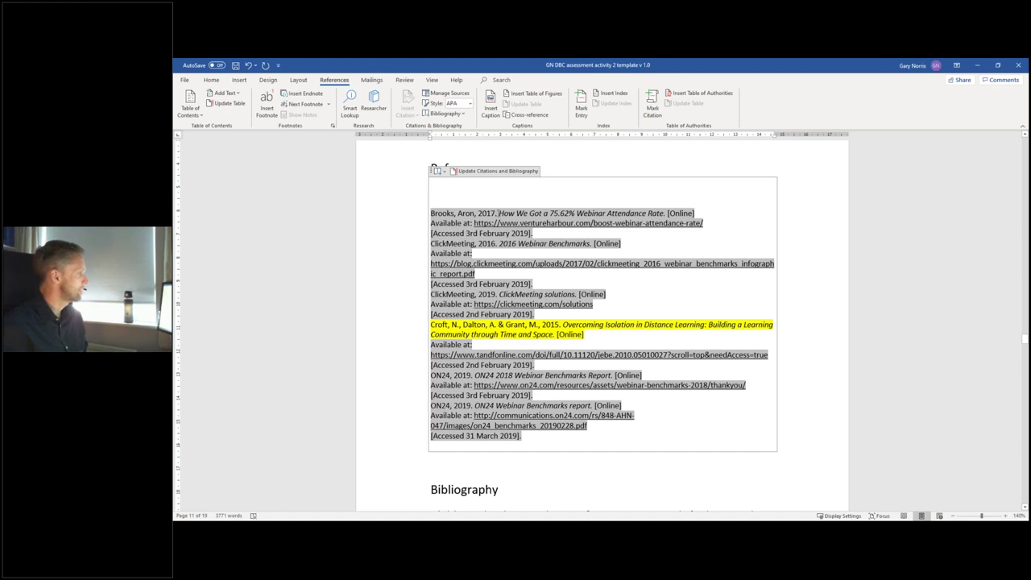
left_click_drag(498, 213, 703, 224)
left_click_drag(501, 223, 532, 234)
key("shift+Up")
key("shift+Left")
key("shift+Left")
key("shift+Left")
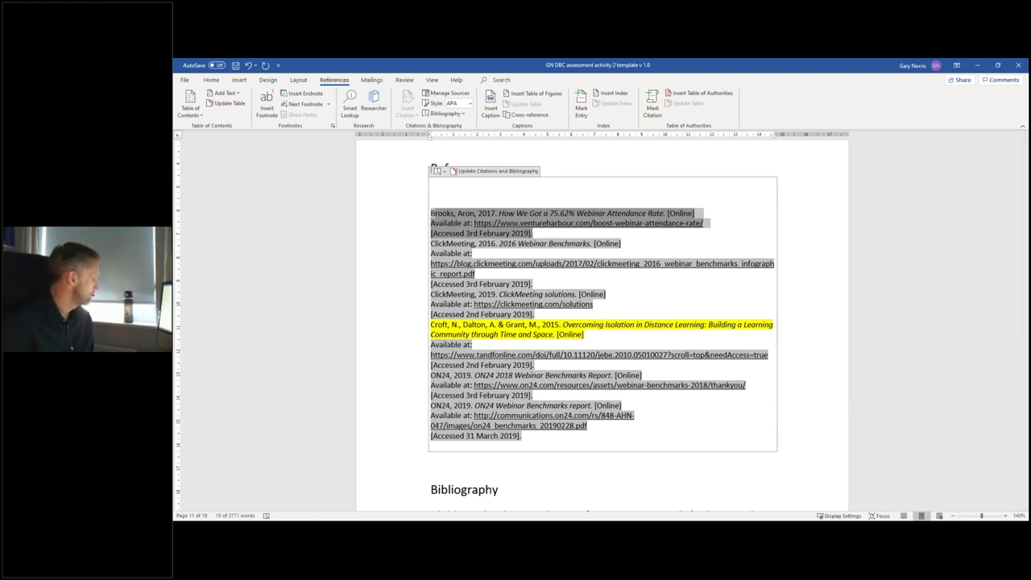
- Close the Manual referencing folder window and return to the LBF assignment document
mouse_move(379, 527)
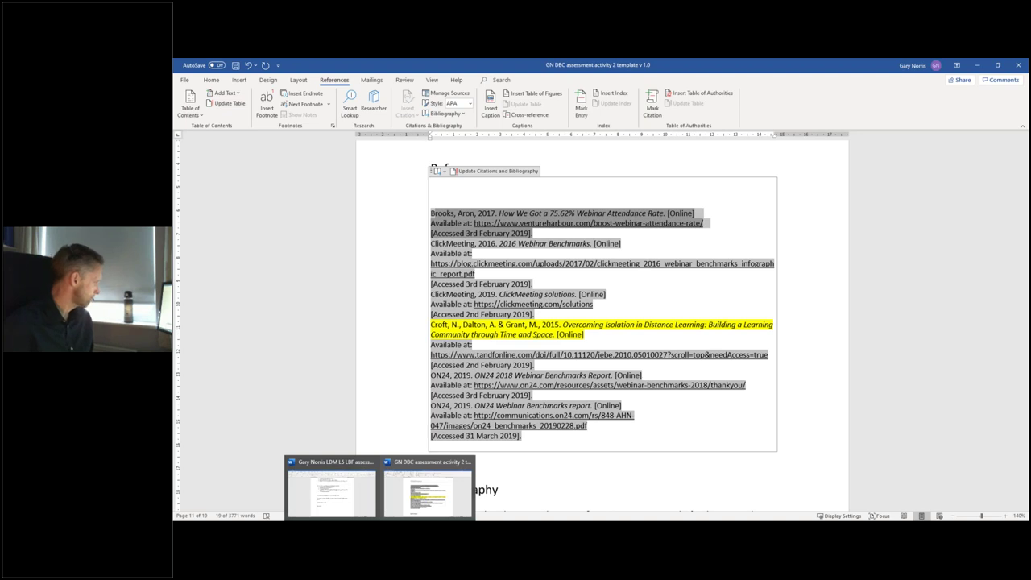
left_click(363, 495)
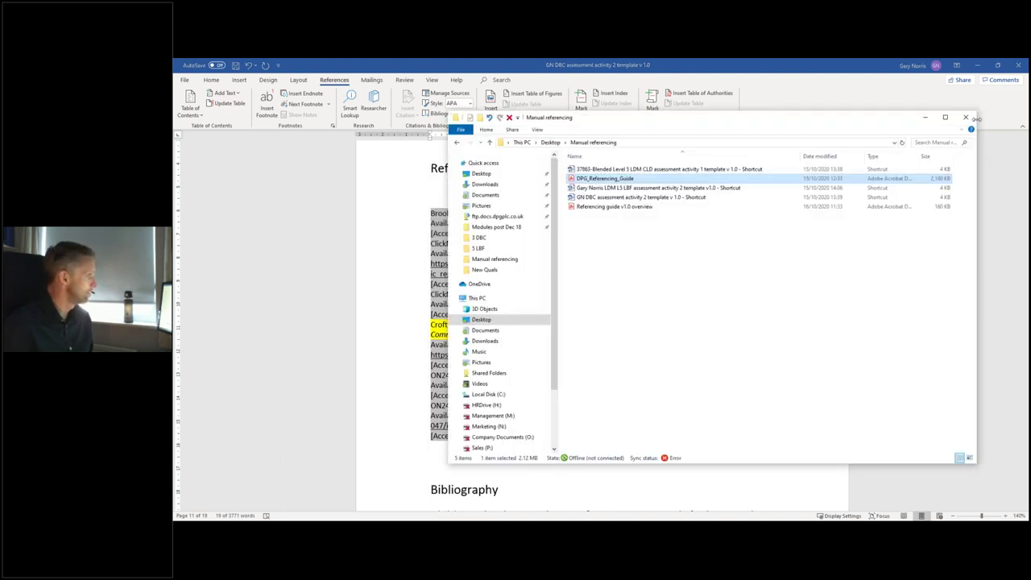
left_click(966, 118)
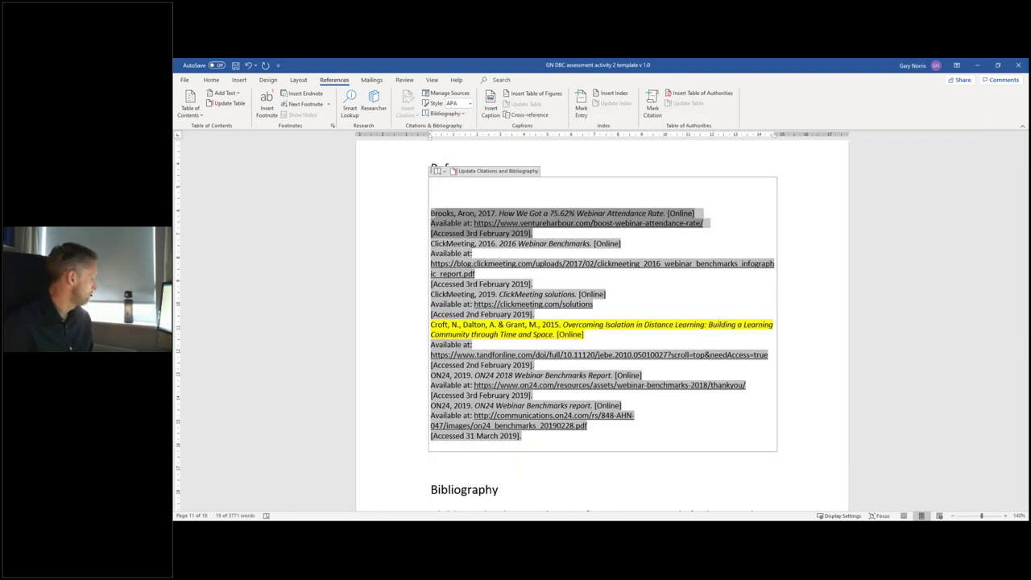
mouse_move(379, 528)
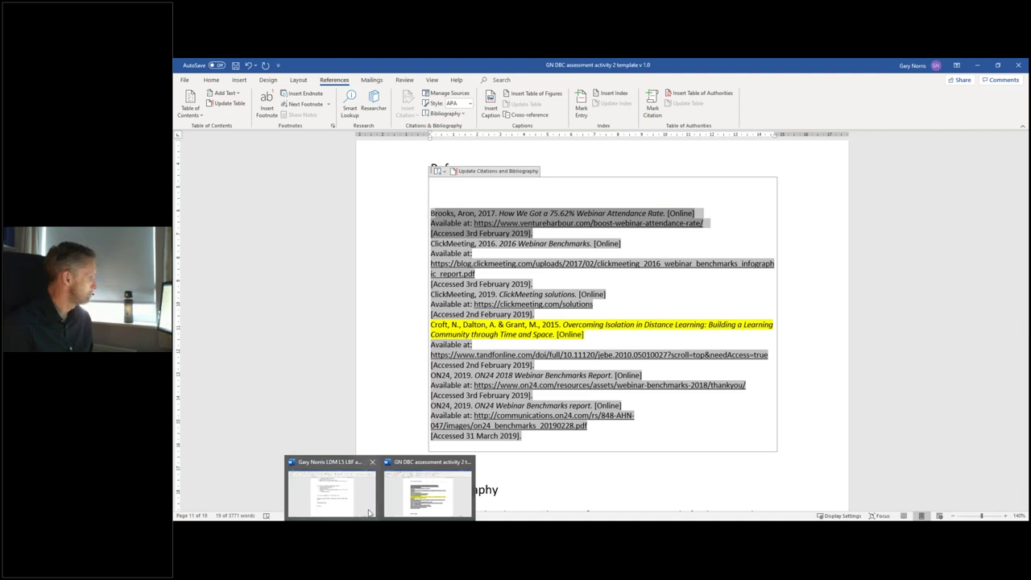
left_click(369, 512)
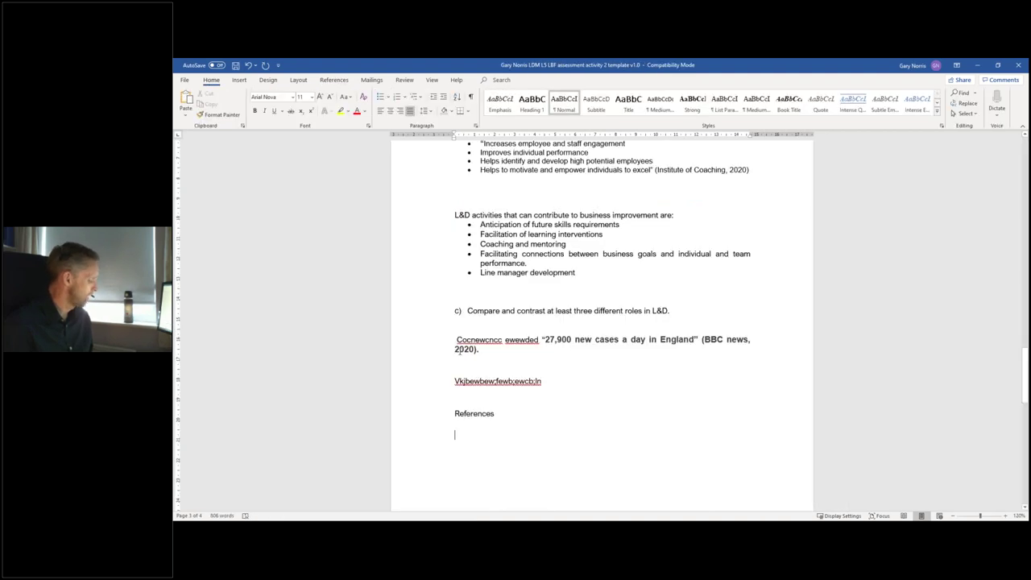
- Try "n.d" in place of the year in the in-text citation and put 2020 back
double_click(465, 349)
type("n.d")
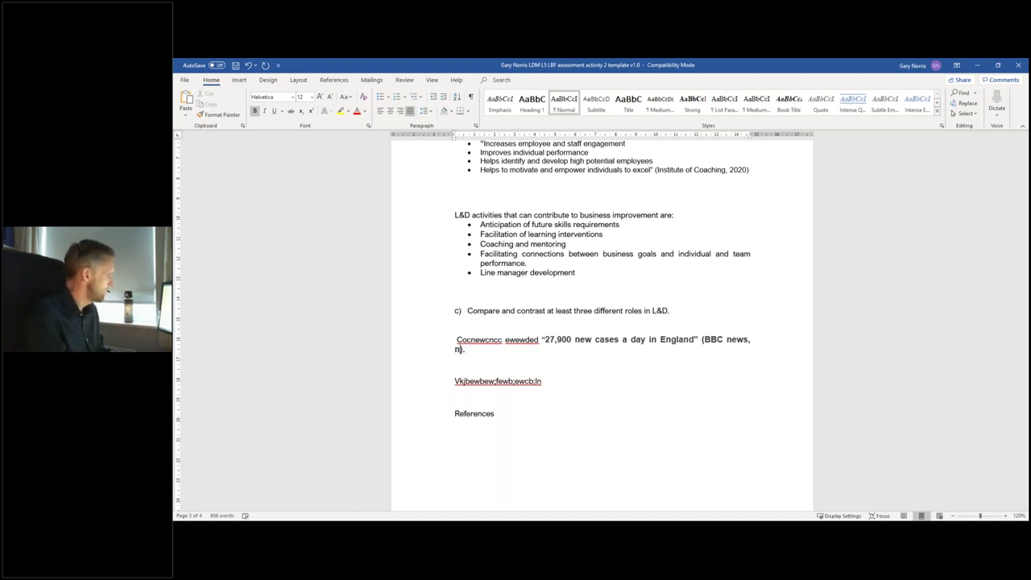
key("BackSpace")
key("BackSpace")
type("2020")
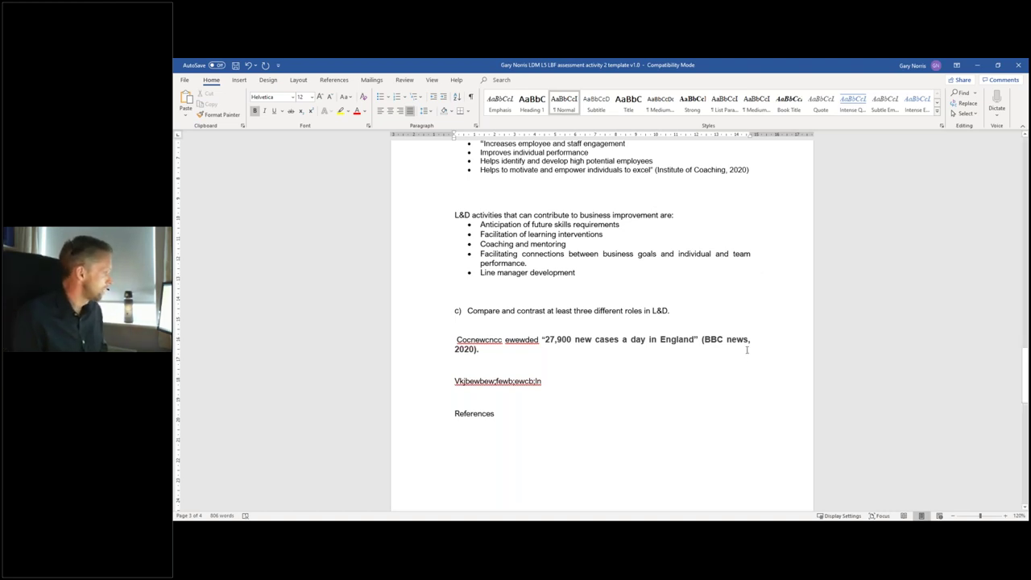
- Replace the author in the in-text citation with "Anon"
left_click_drag(736, 344, 706, 342)
type("Anrid")
key("BackSpace")
key("BackSpace")
key("BackSpace")
type("on")
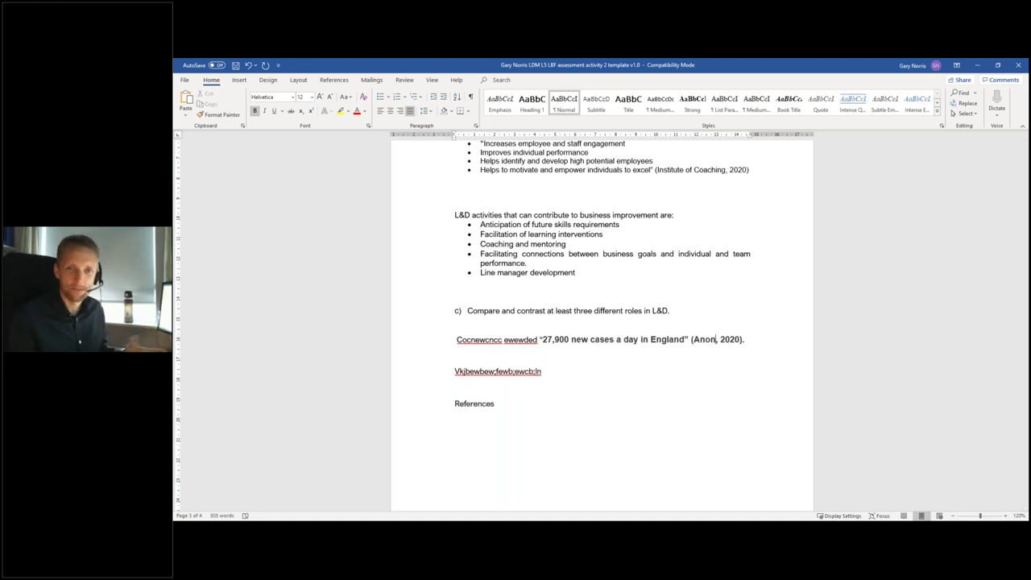
- Change the author in the in-text citation to "BBC News"
key("BackSpace")
key("BackSpace")
key("BackSpace")
key("BackSpace")
type("BB")
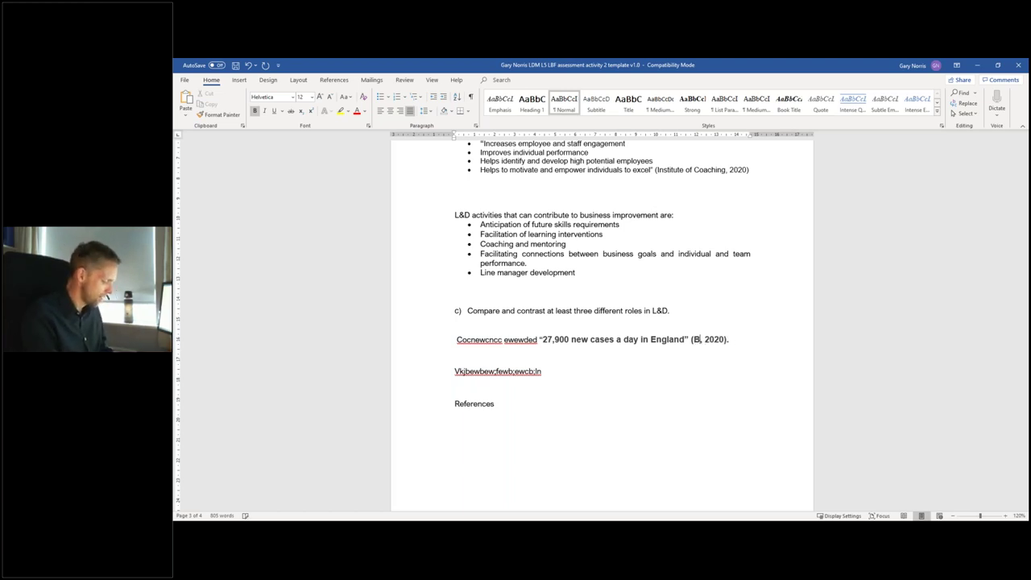
type("C New")
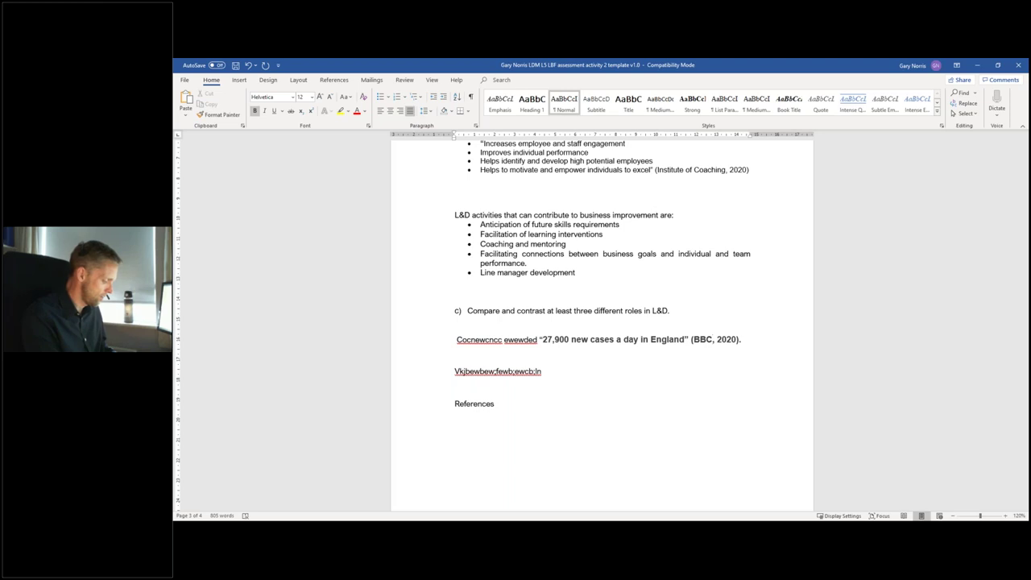
type("s")
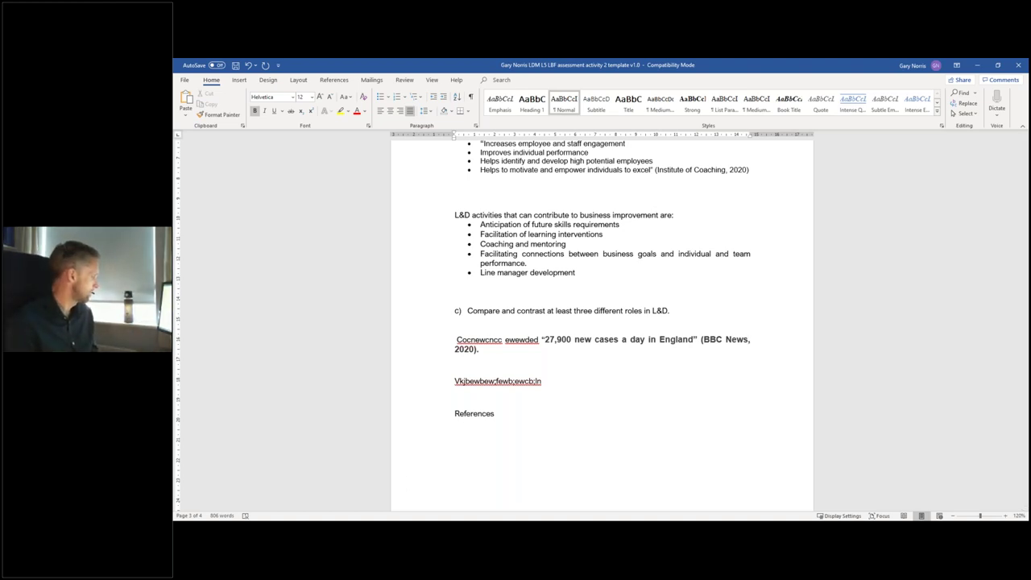
- Switch to DPG_Referencing_Guide.pdf in Acrobat Reader, maximize it and highlight the in-text rule's wording for a missing author or date
mouse_move(380, 521)
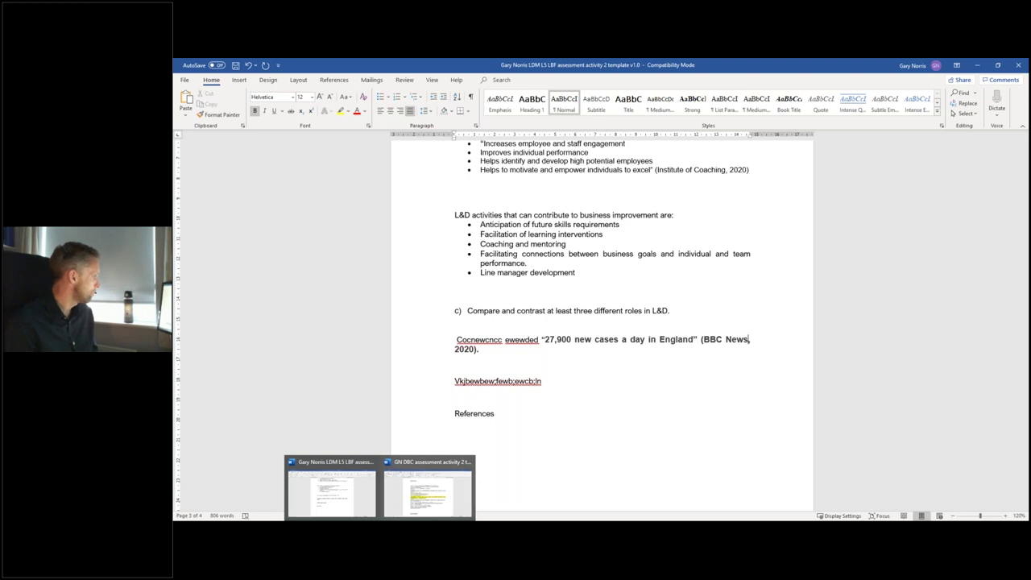
left_click(455, 423)
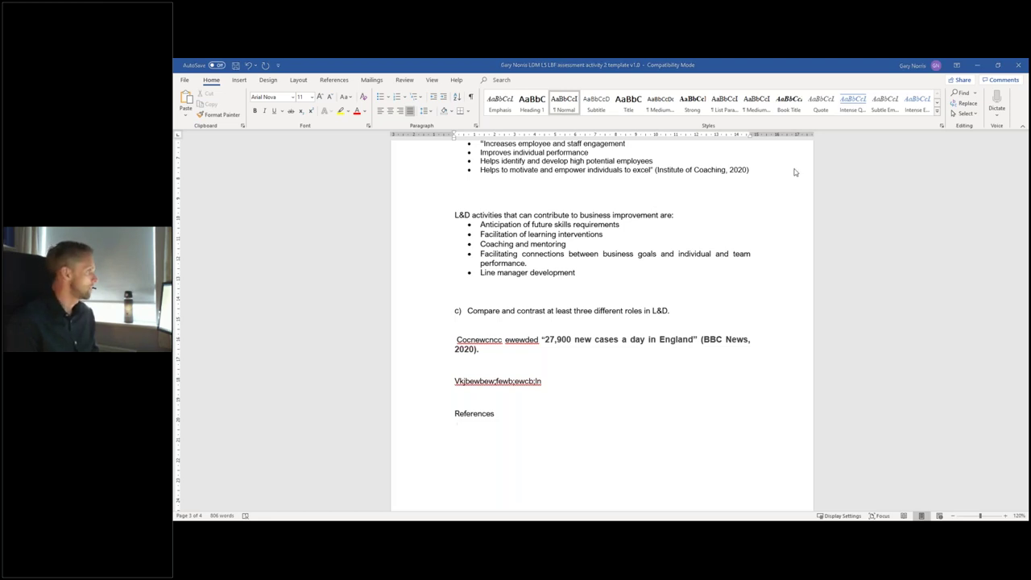
left_click_drag(846, 153, 647, 152)
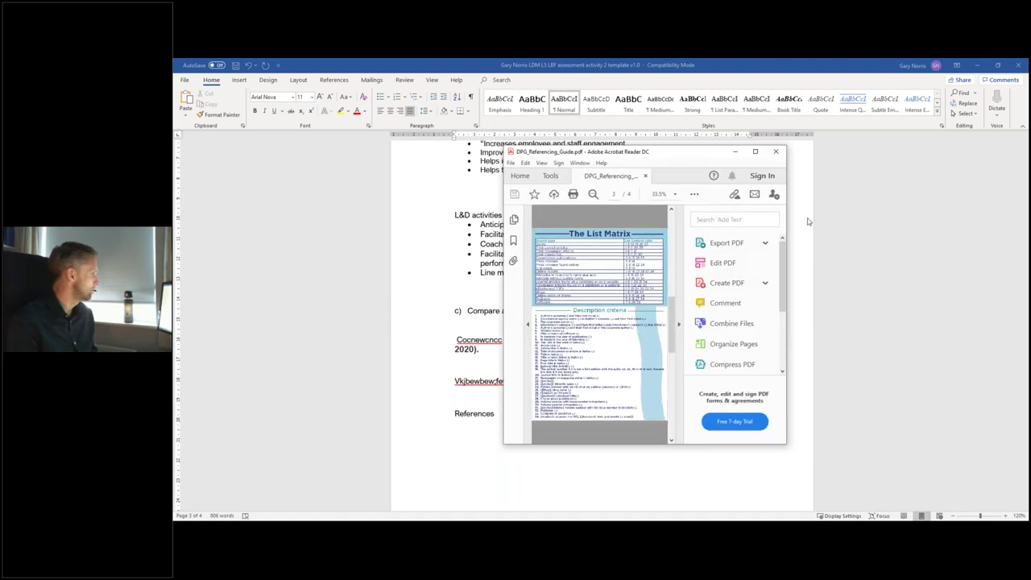
key("super+Up")
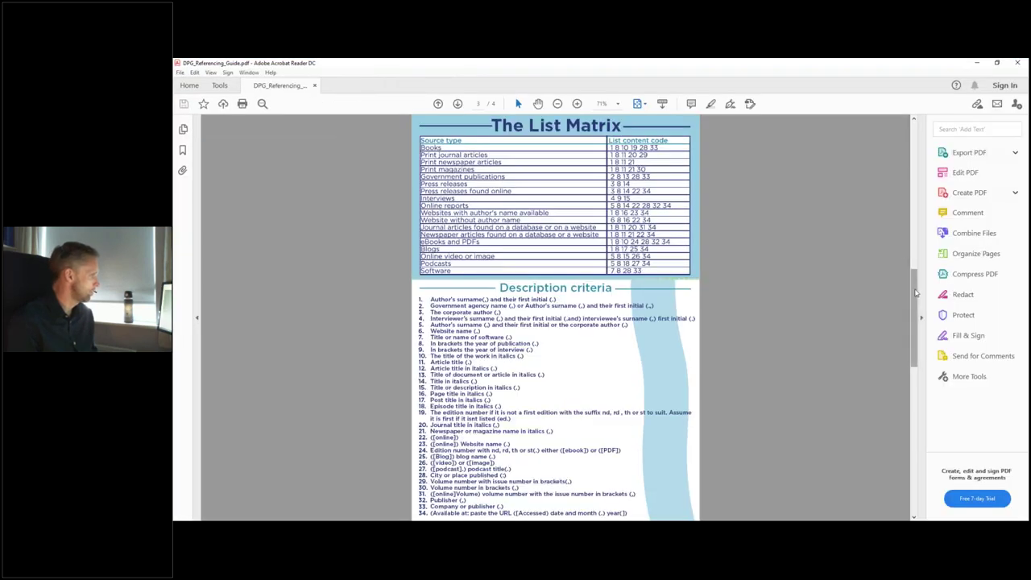
left_click(914, 324)
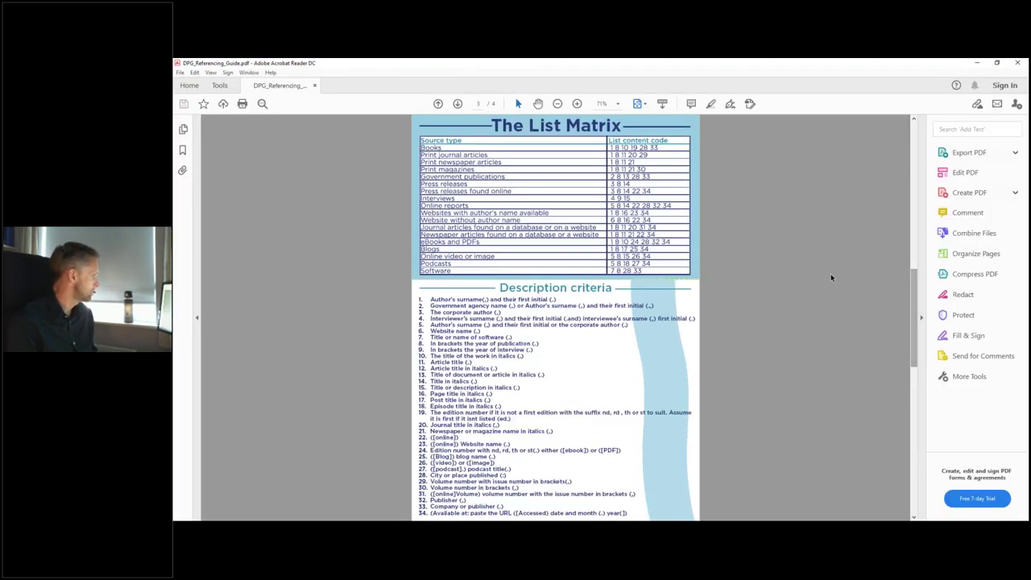
left_click_drag(914, 324, 914, 120)
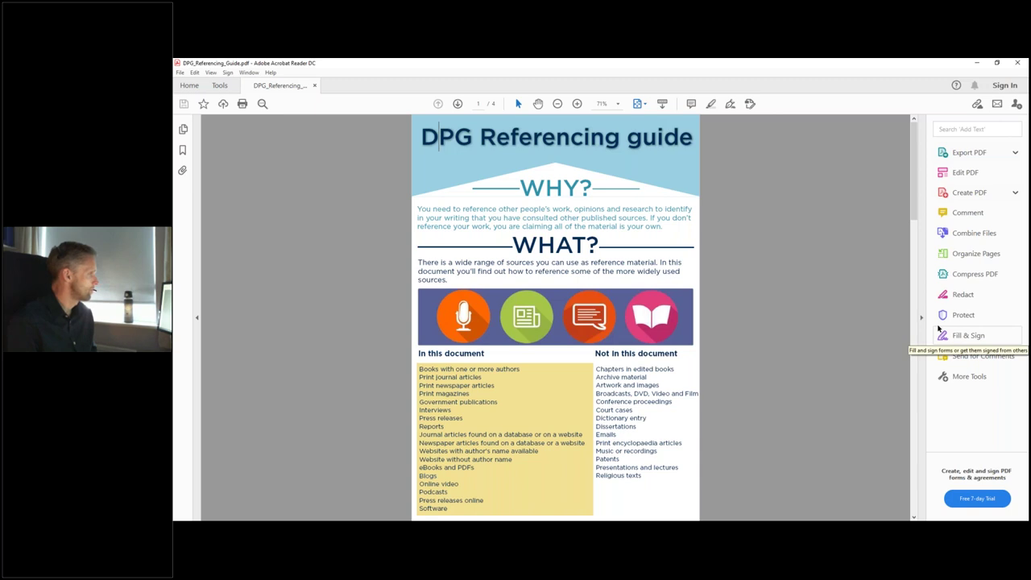
left_click(916, 279)
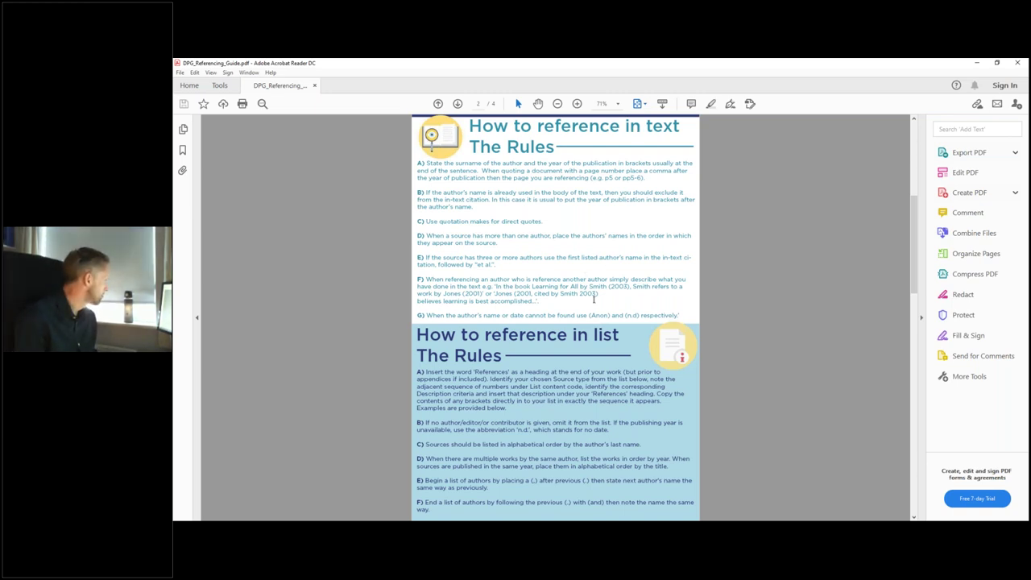
left_click_drag(591, 316, 643, 314)
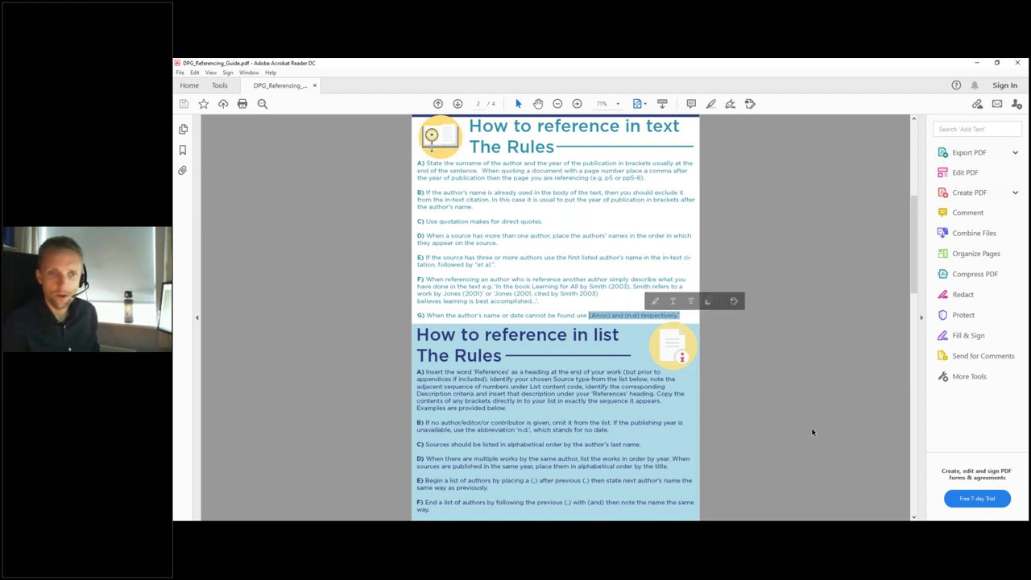
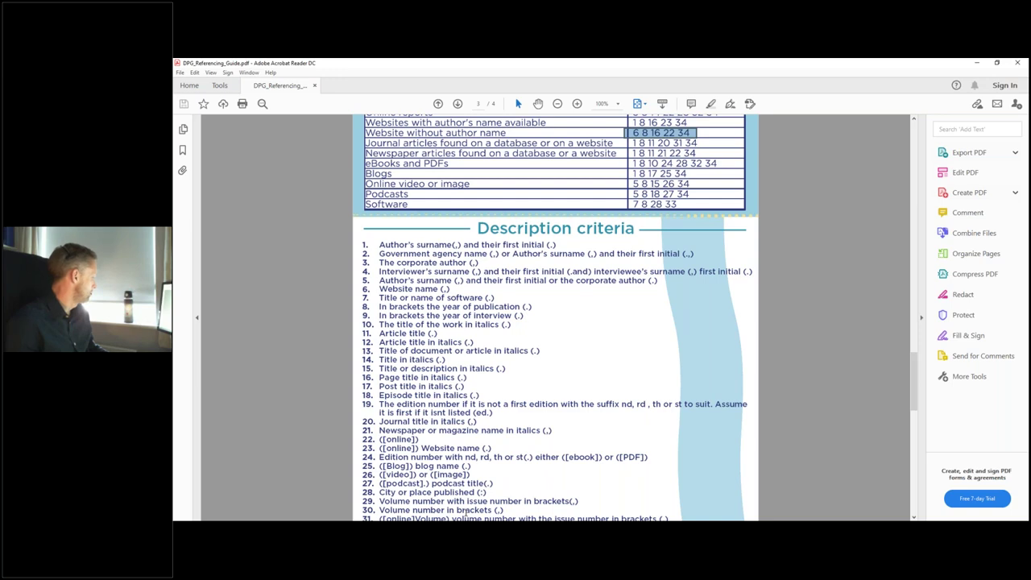
- Copy the BBC article's headline from Chrome and paste it after "BBC News, (2020)." under References in the assignment document
mouse_move(293, 528)
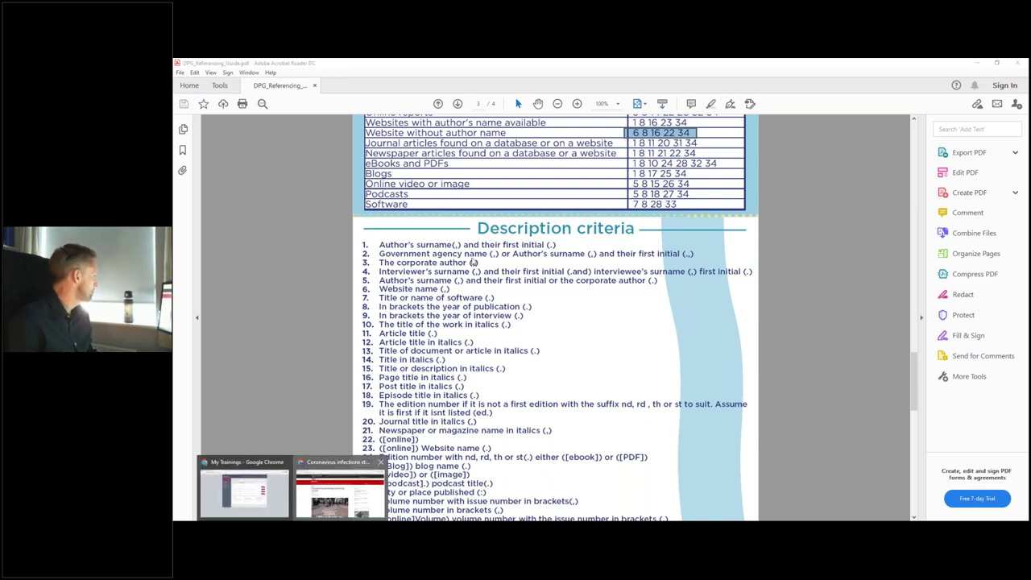
left_click(339, 493)
right_click(321, 242)
left_click(346, 251)
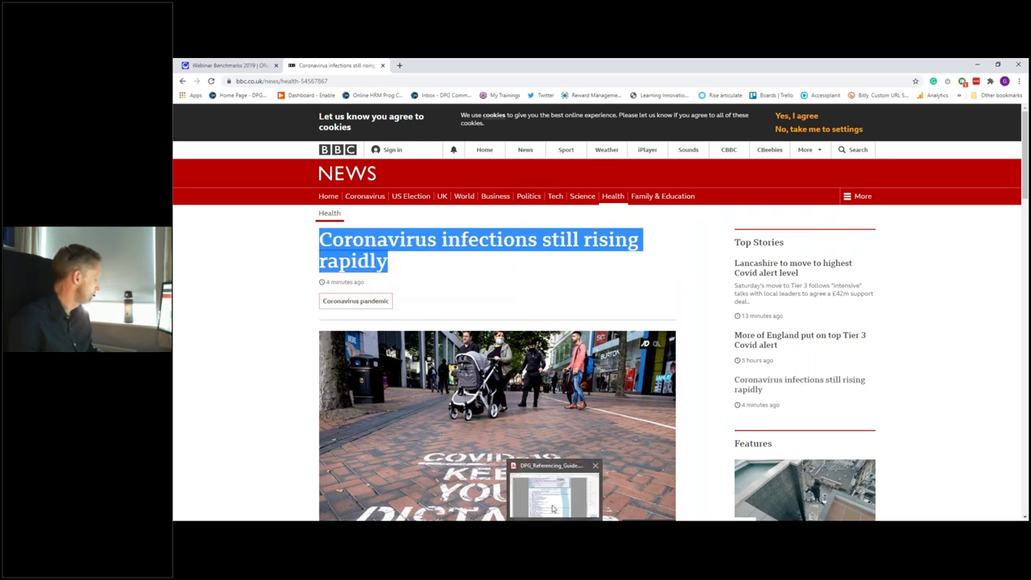
left_click(555, 507)
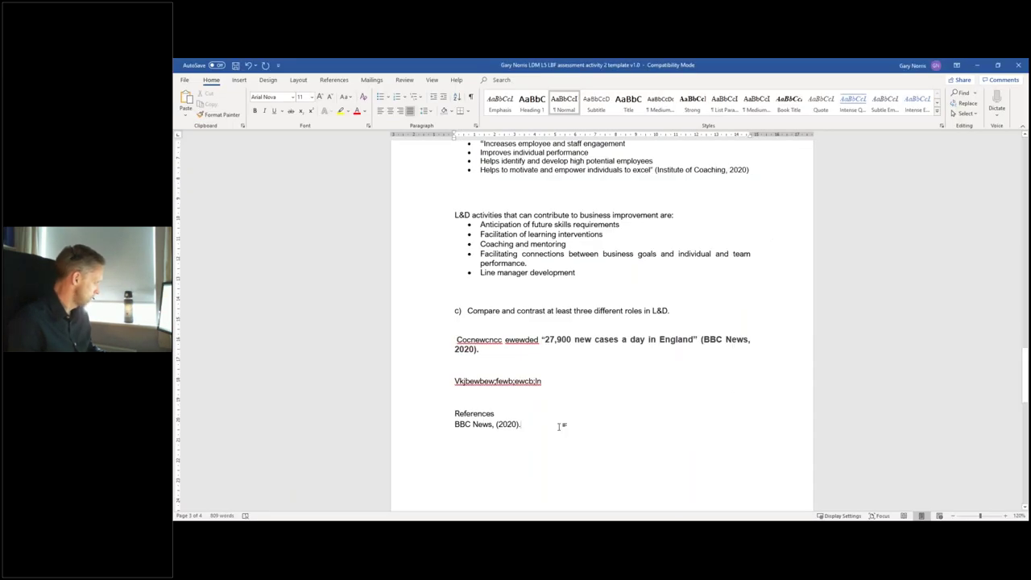
type("Coronavirus infections still rising rapidly")
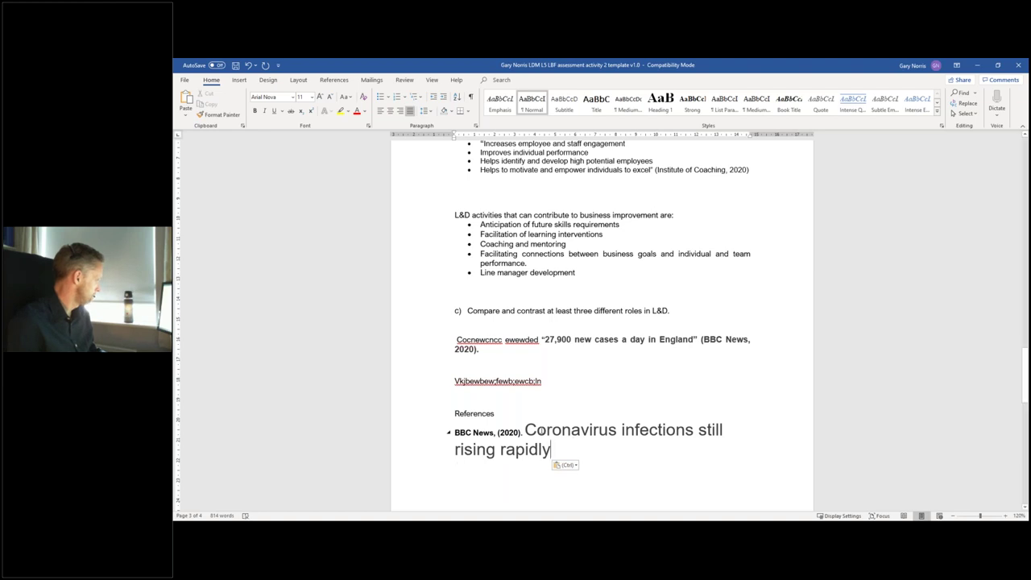
- Format the pasted headline in the reference entry as Arial Nova, size 11
left_click_drag(550, 450, 524, 430)
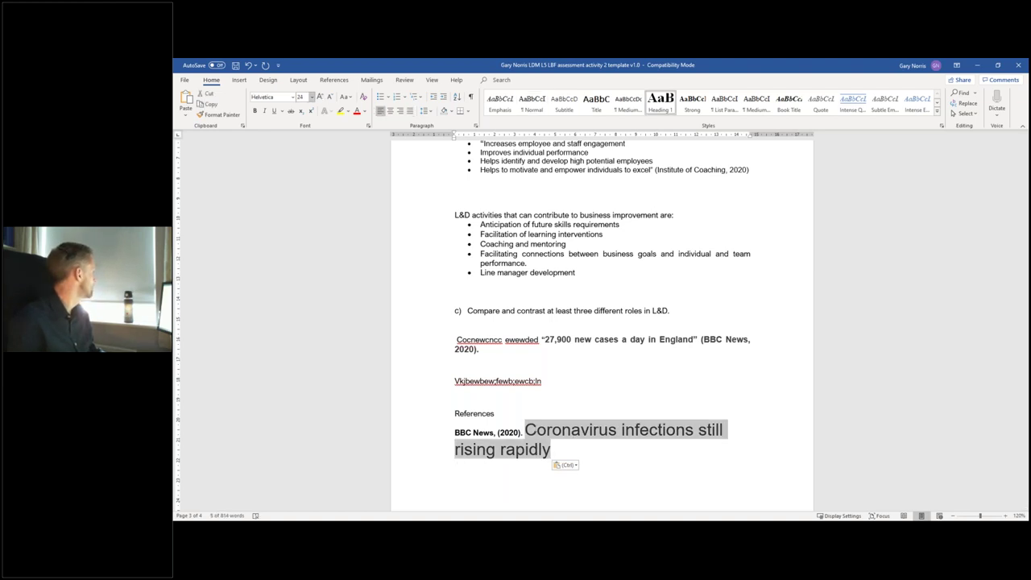
left_click(300, 96)
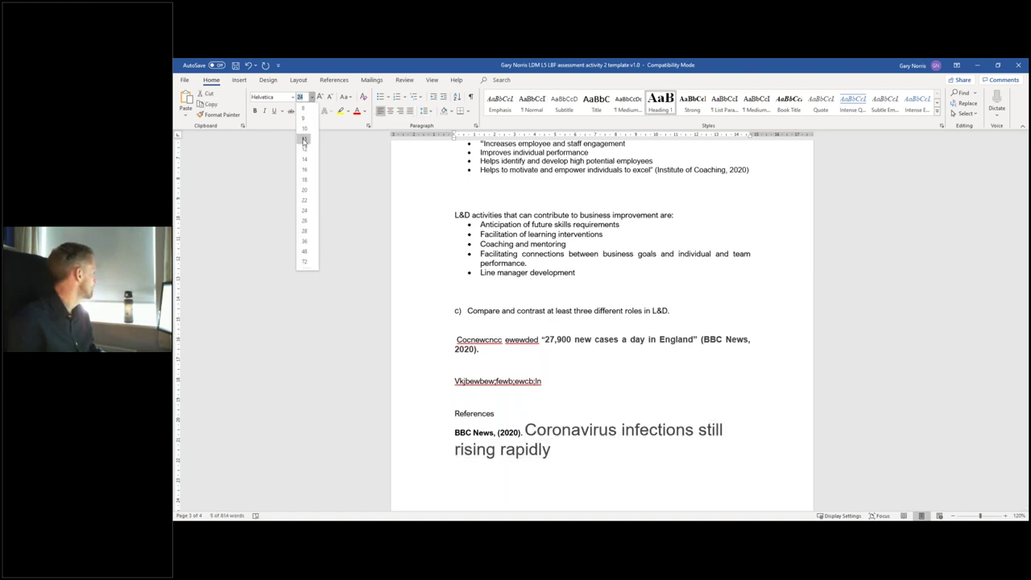
left_click(298, 99)
type("11")
key("Return")
left_click(293, 98)
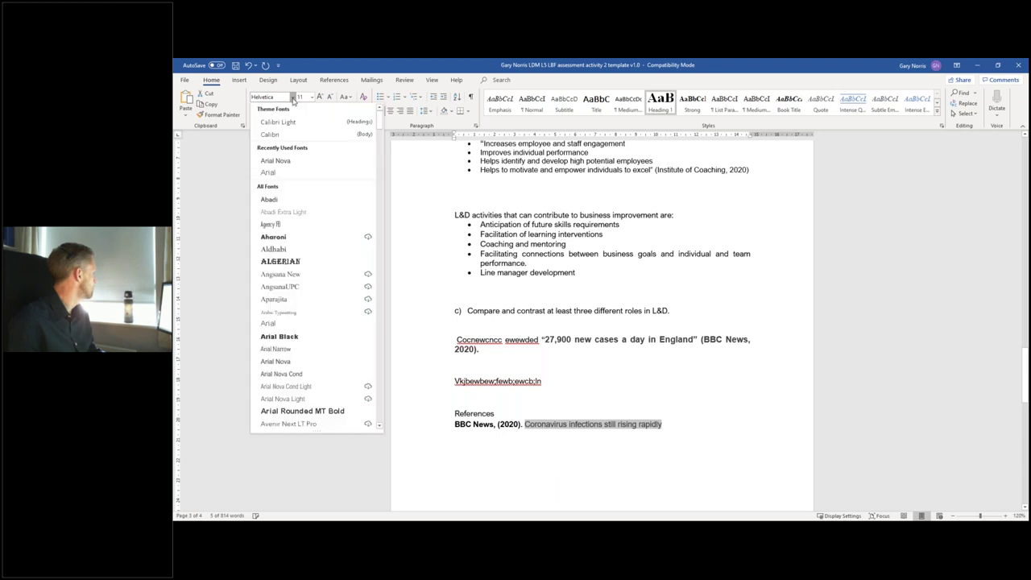
left_click(274, 160)
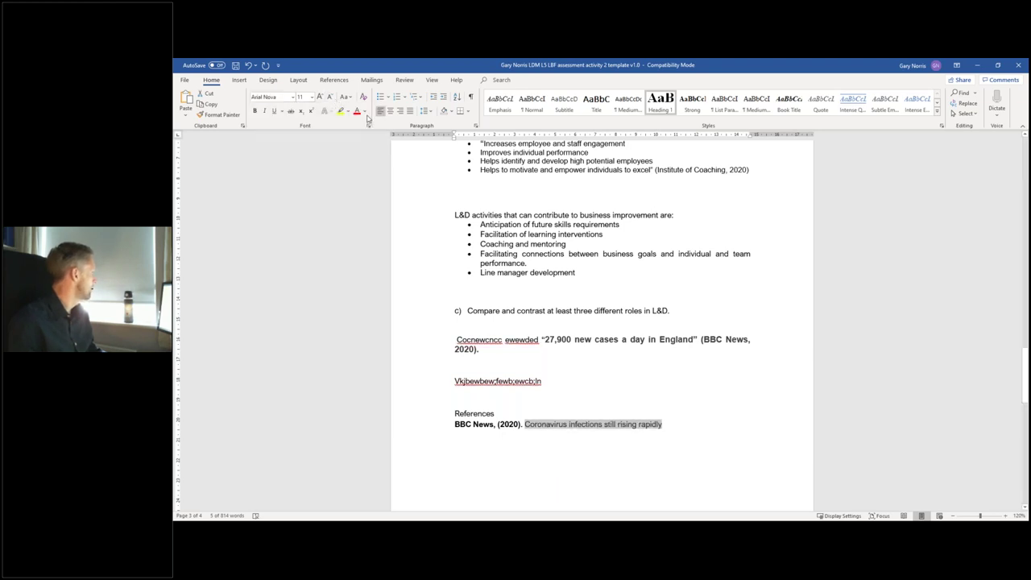
- Format the pasted headline in the reference entry as black italic text and end it with a full stop
left_click(364, 111)
left_click(662, 424)
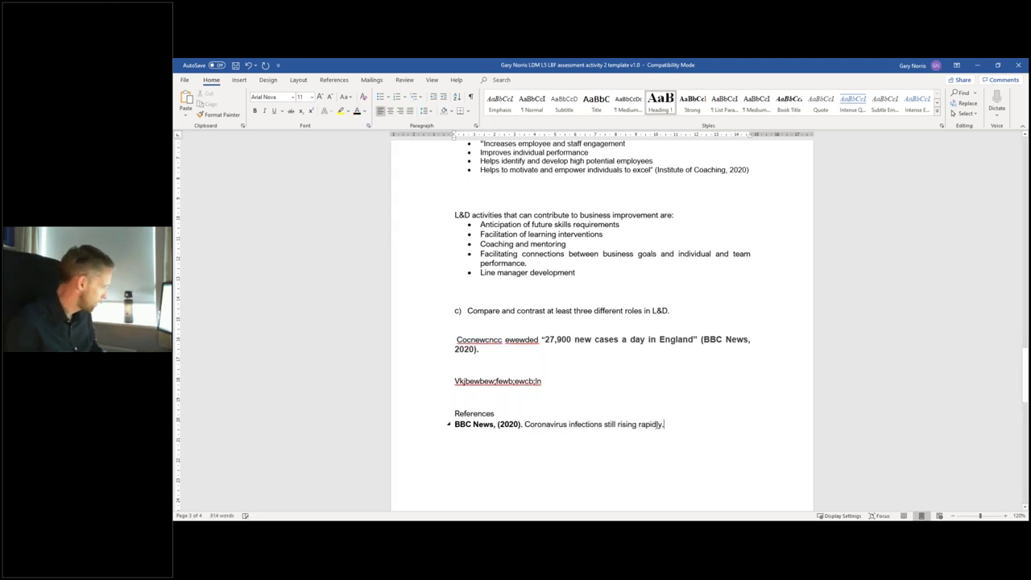
left_click_drag(663, 424, 524, 424)
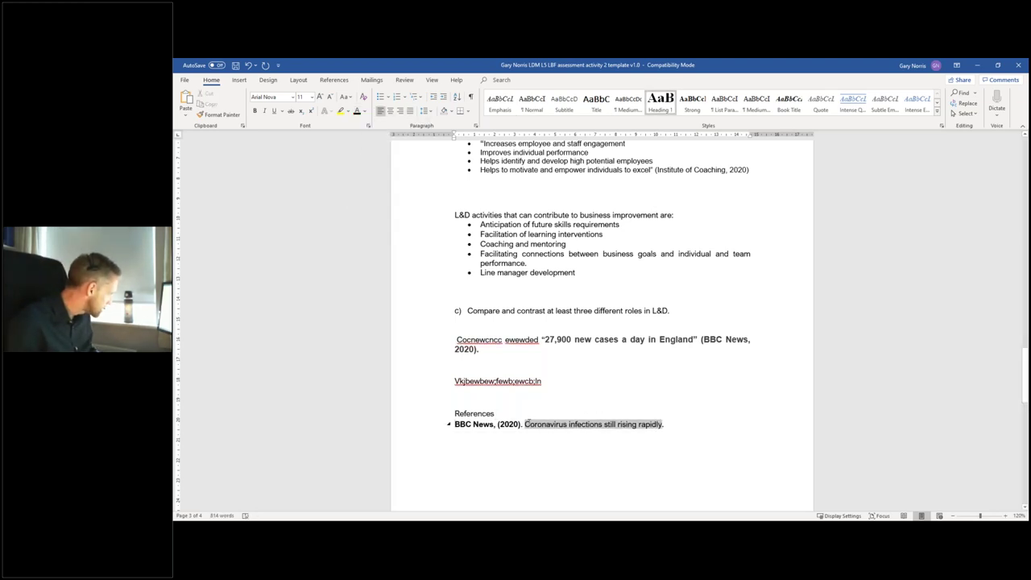
key("ctrl+i")
left_click(701, 426)
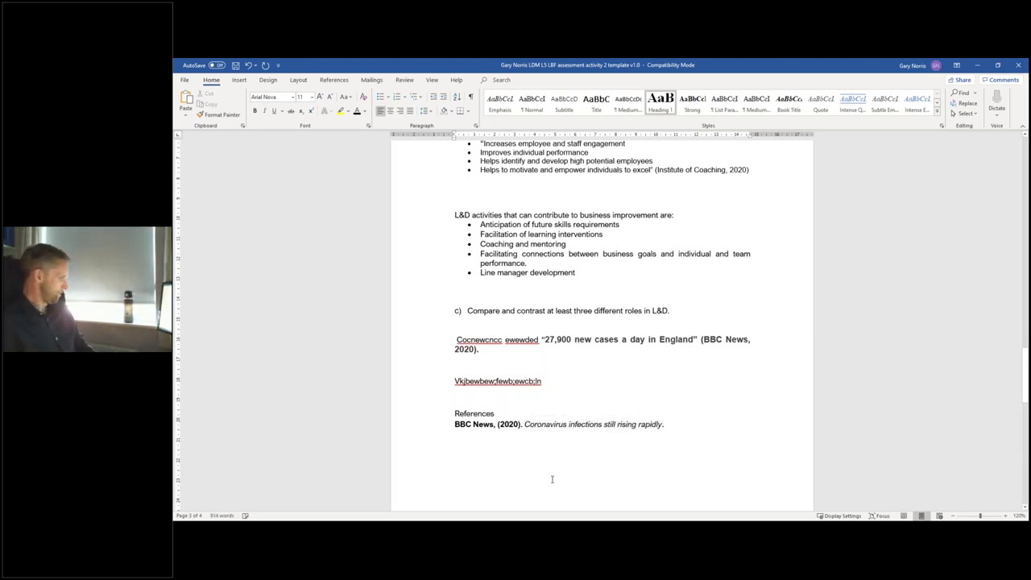
- Check the description criteria in DPG_Referencing_Guide.pdf, then add "[online]." after the italic headline in the Word reference entry
mouse_move(554, 523)
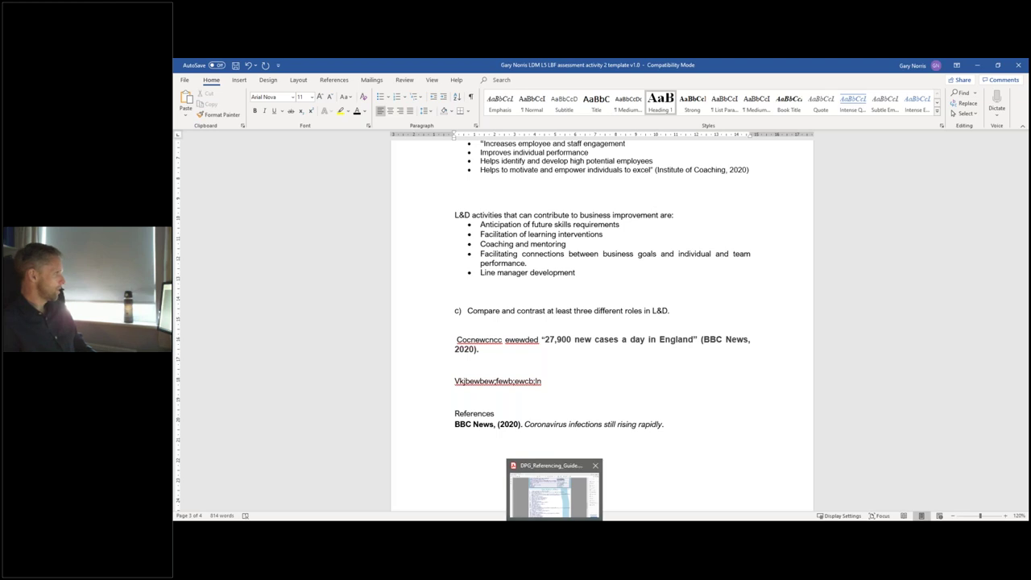
left_click(554, 491)
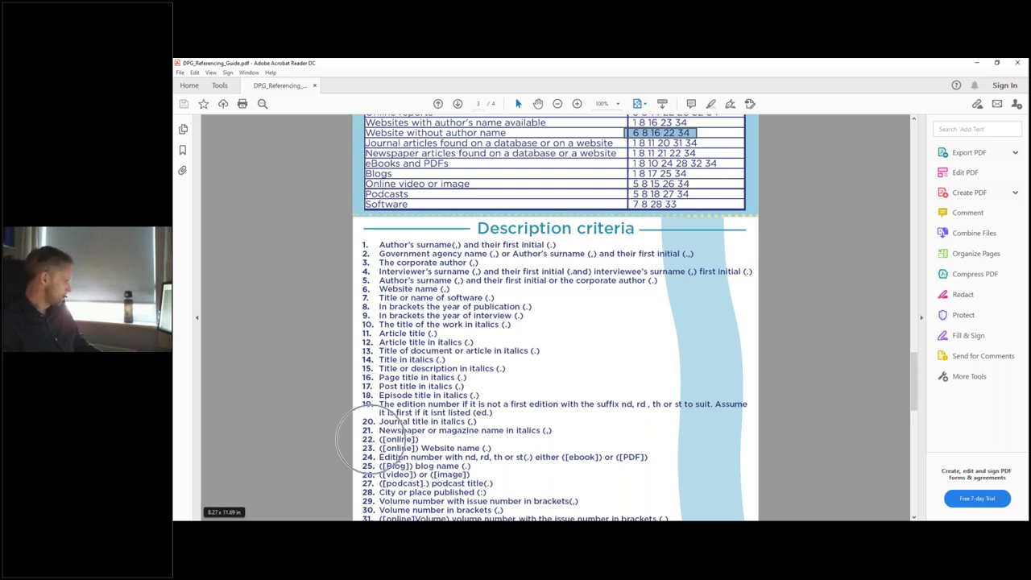
key("alt+Tab")
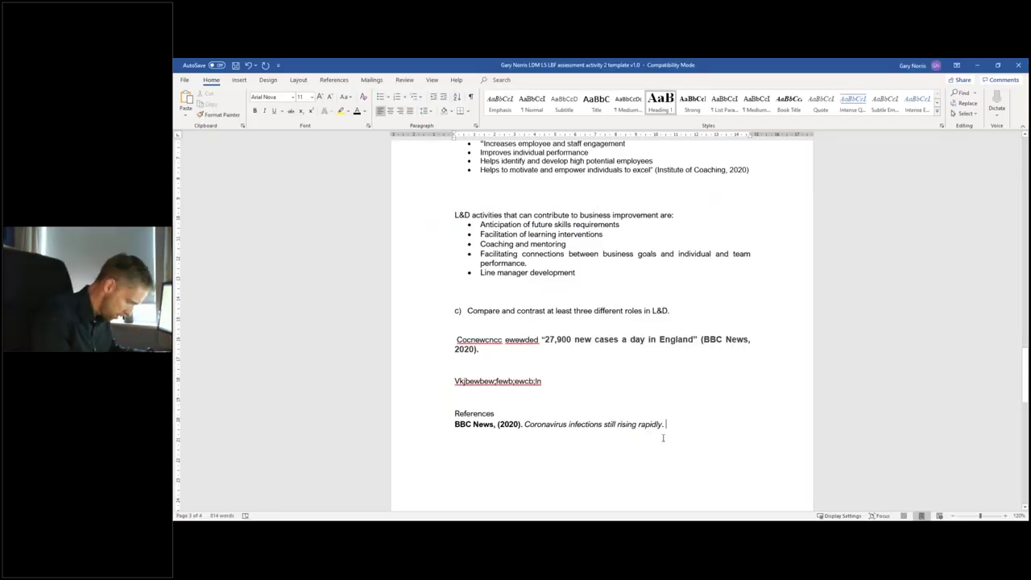
type("[online].")
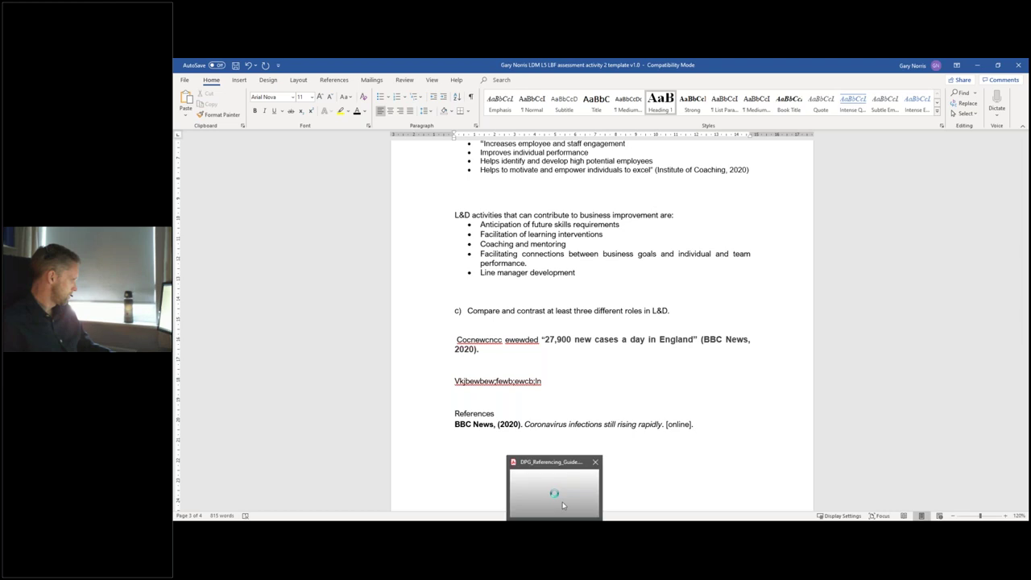
- Copy the "Available at" wording of criterion 34 from DPG_Referencing_Guide.pdf and paste it after "[online]." in the LBF assignment document in Word
left_click(563, 505)
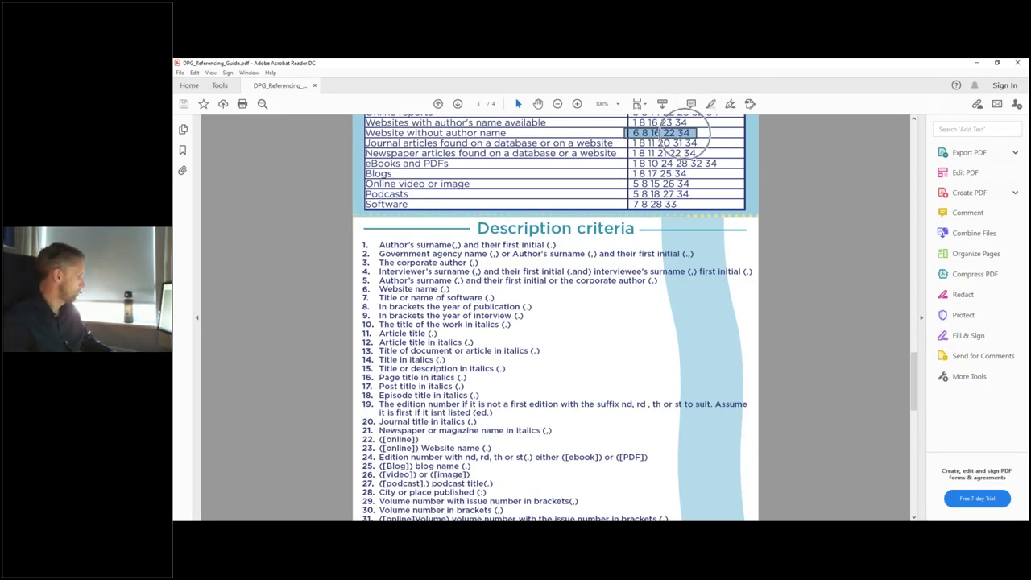
scroll(482, 357, "down", 1)
scroll(483, 357, "down", 1)
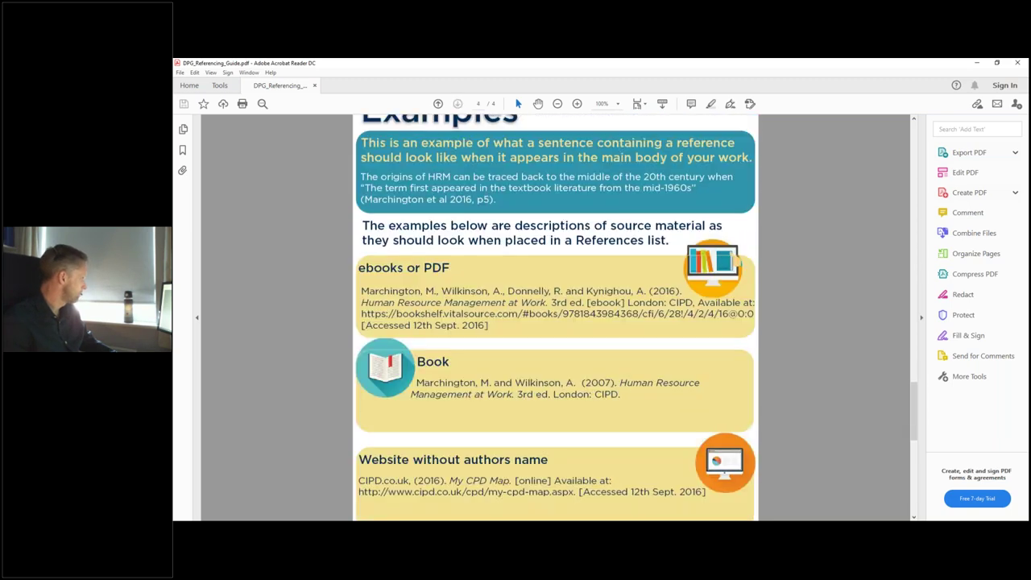
scroll(431, 486, "down", 1)
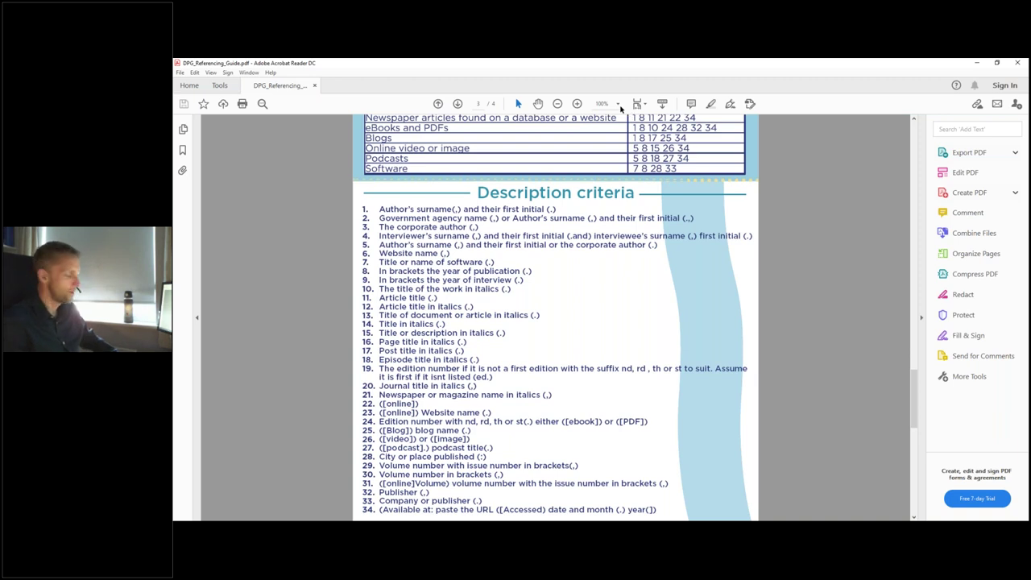
left_click_drag(379, 510, 656, 510)
right_click(655, 510)
left_click(673, 449)
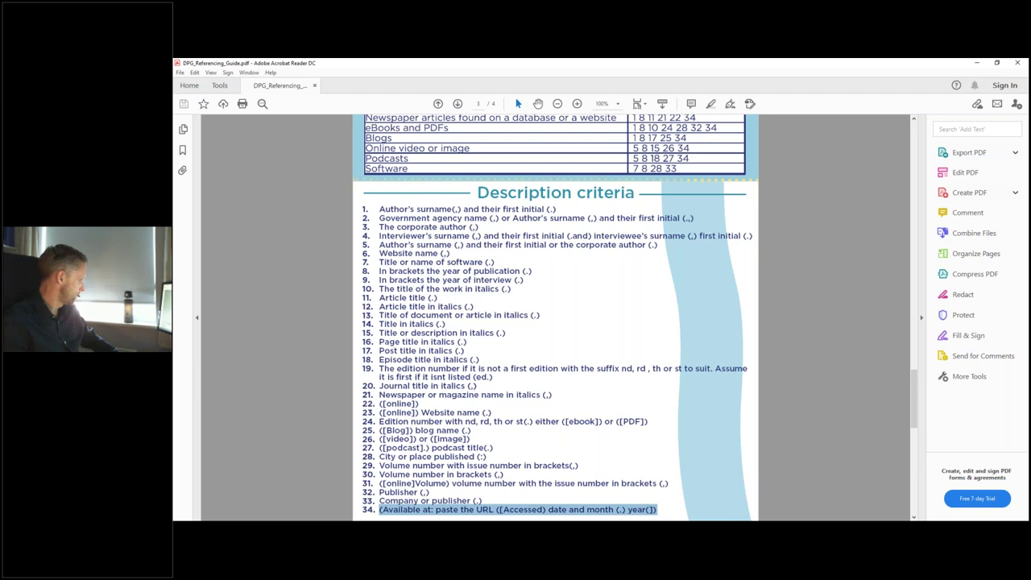
mouse_move(379, 528)
mouse_move(372, 506)
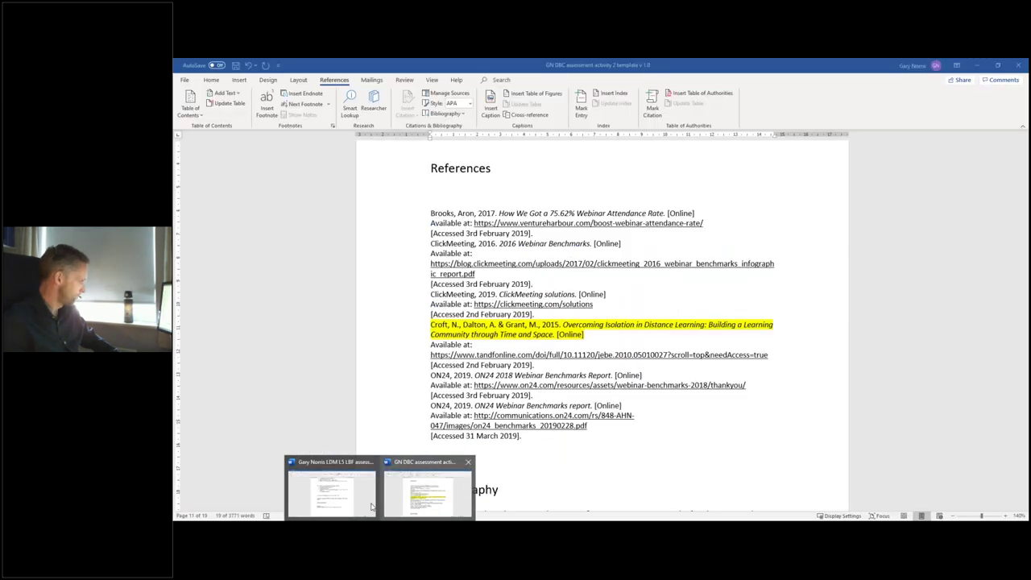
left_click(371, 506)
key("ctrl+v")
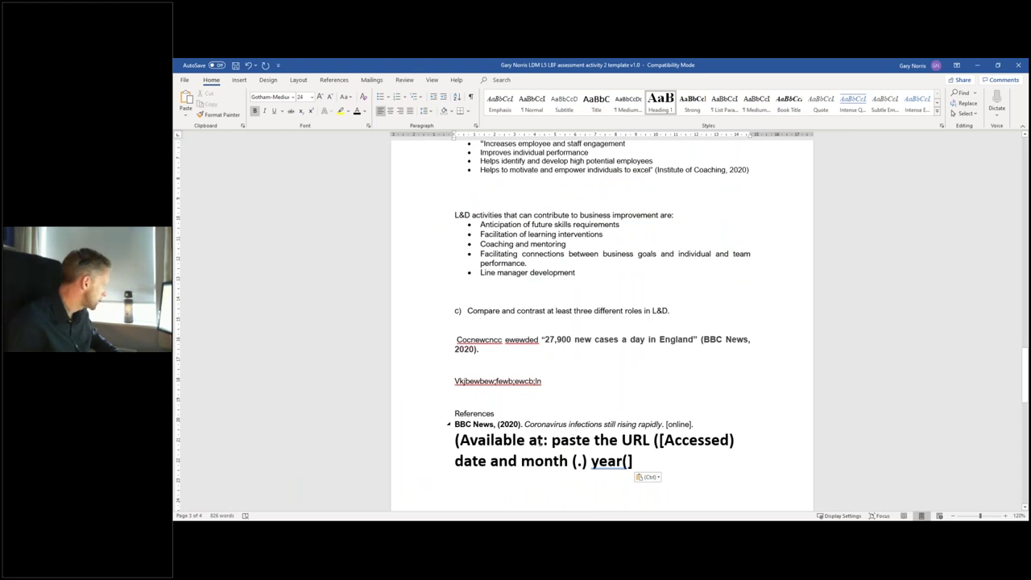
- Delete the opening round bracket in front of "Available at:" in the pasted reference wording
left_click(458, 440)
key("BackSpace")
key("BackSpace")
key("Return")
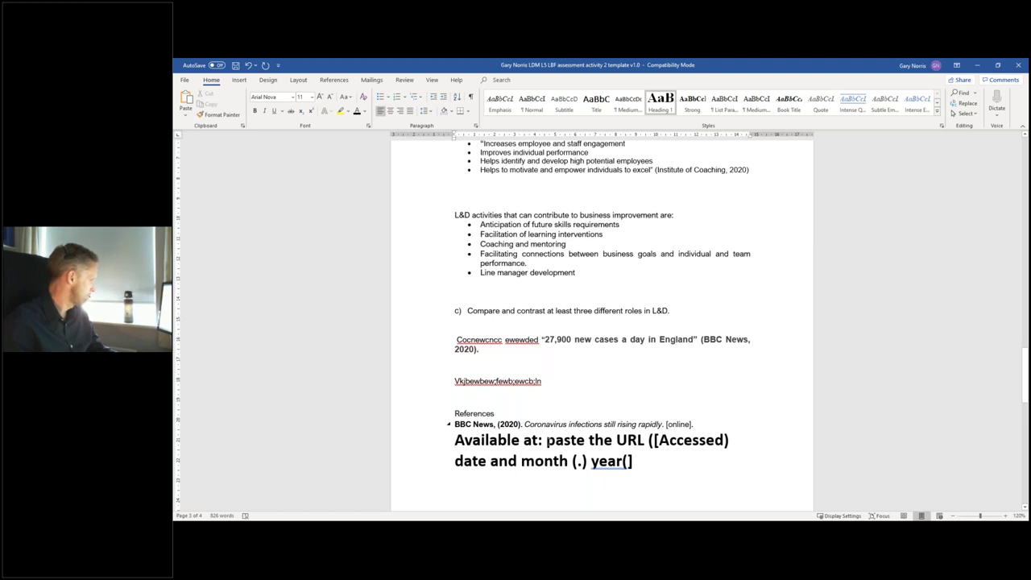
left_click_drag(546, 440, 648, 440)
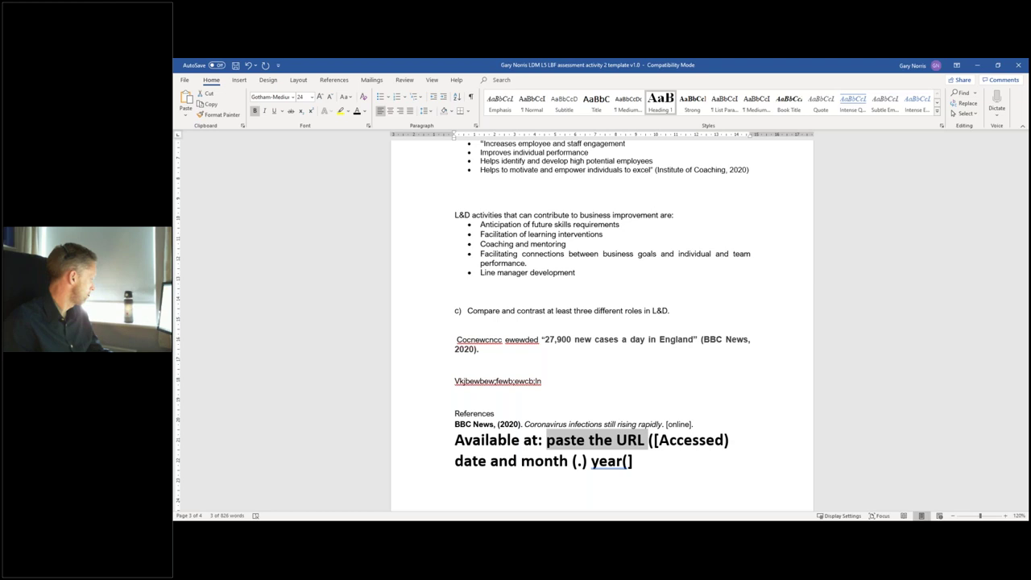
mouse_move(292, 520)
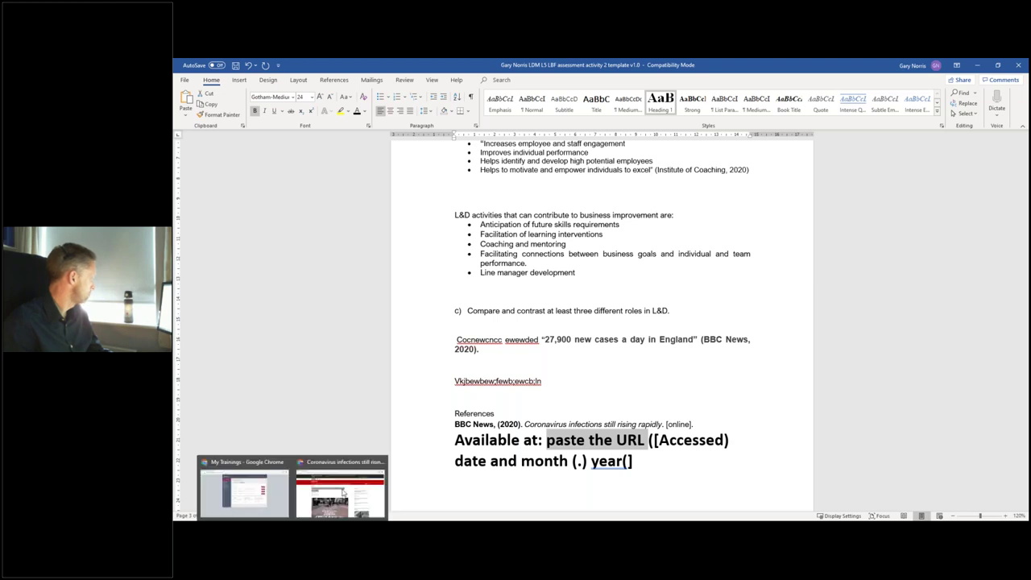
left_click(340, 490)
right_click(296, 82)
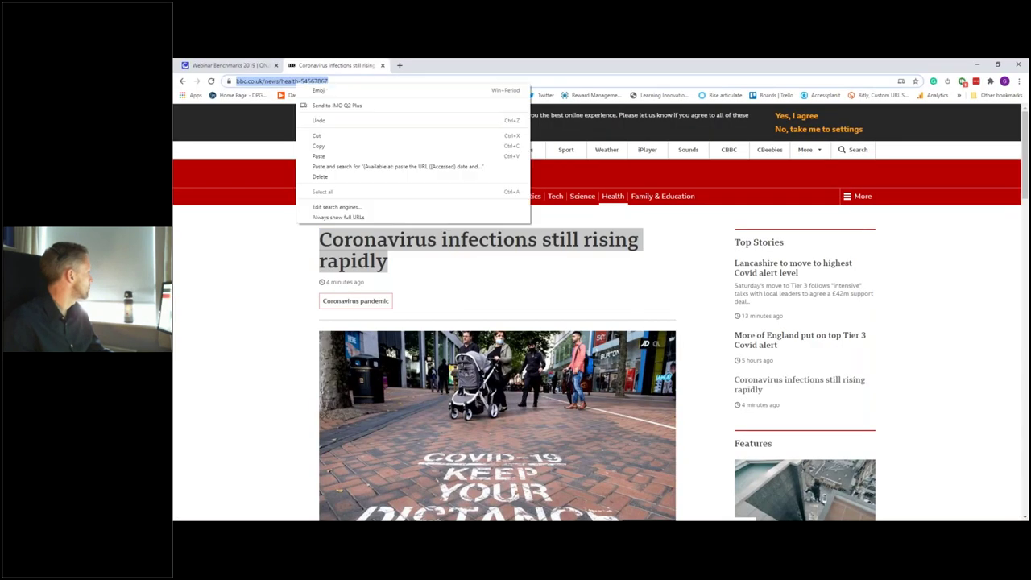
left_click(315, 146)
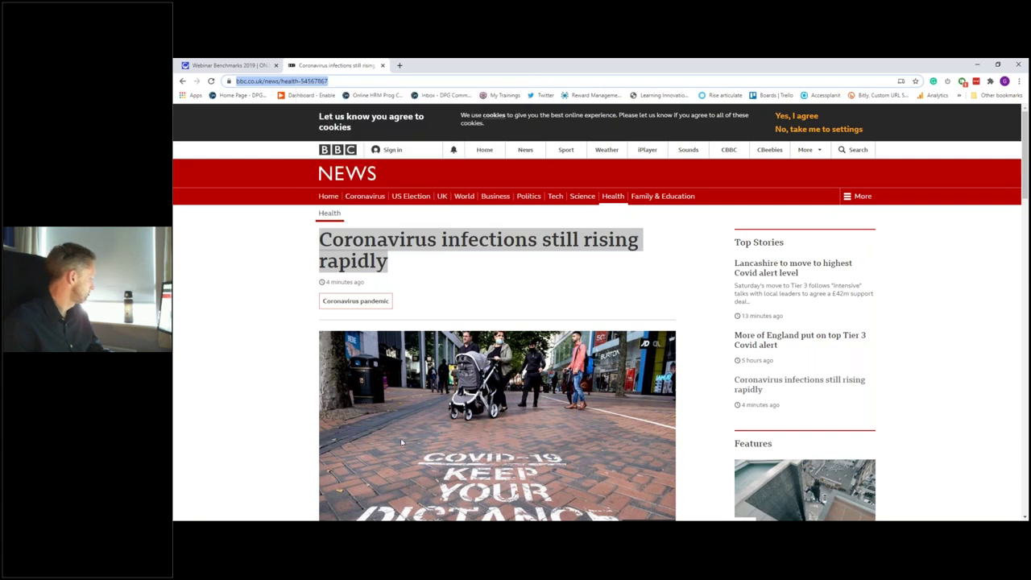
mouse_move(385, 519)
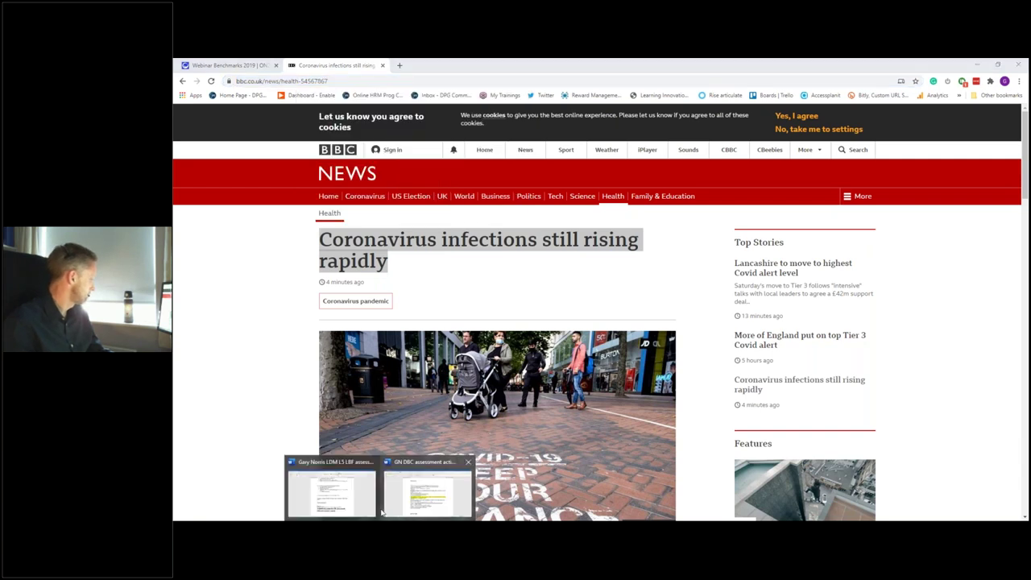
left_click(346, 490)
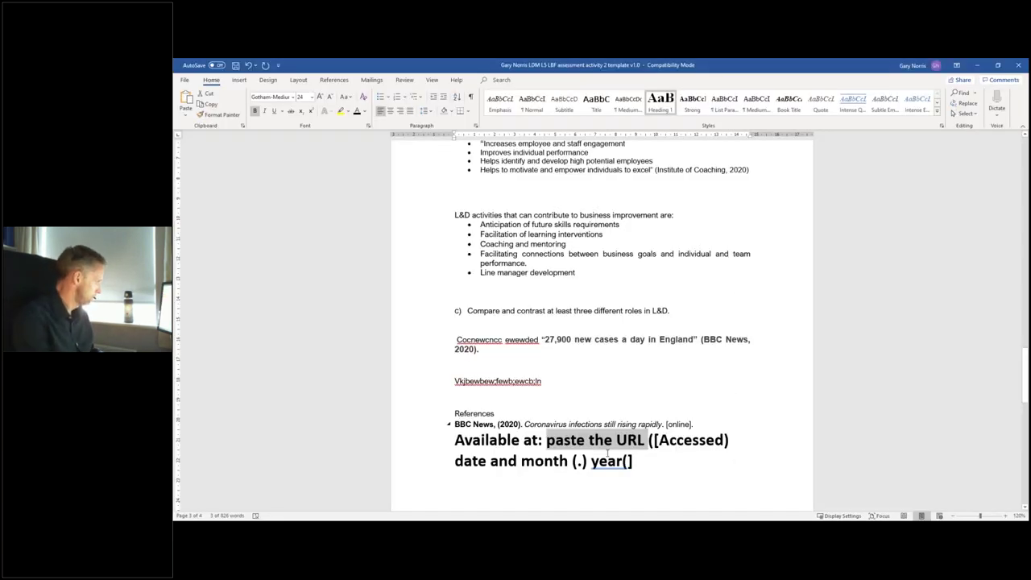
key("ctrl+v")
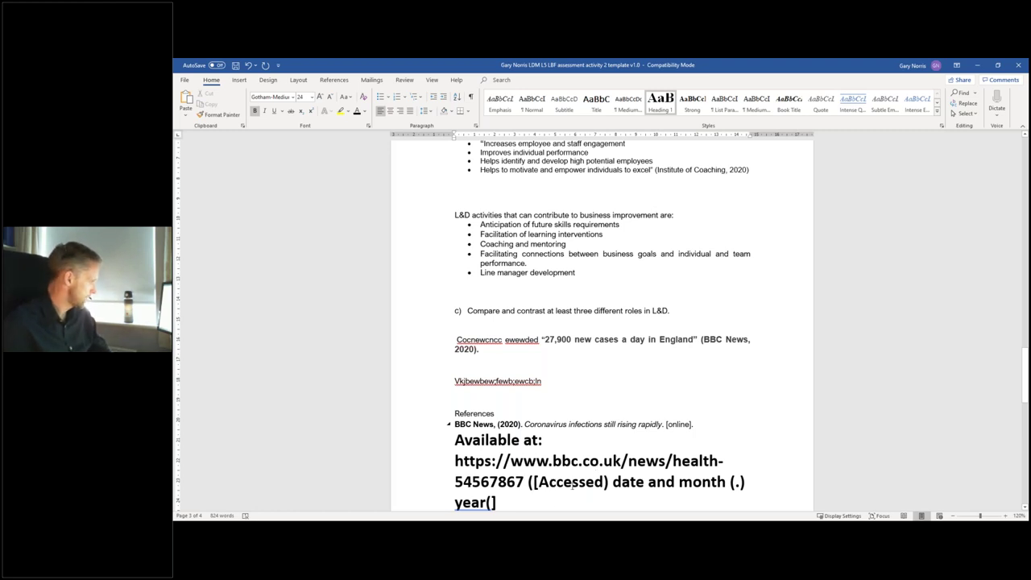
- Remove the round brackets around "[Accessed" in the reference entry, keeping the square bracket
key("BackSpace")
left_click(604, 482)
key("BackSpace")
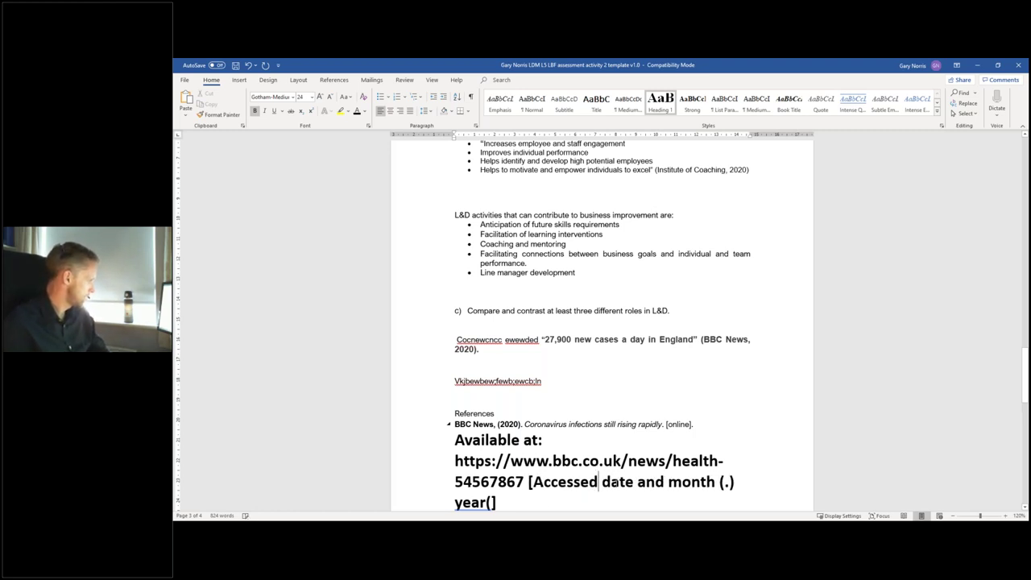
- Replace the "date and month" placeholder after "[Accessed" with "16th October"
double_click(619, 482)
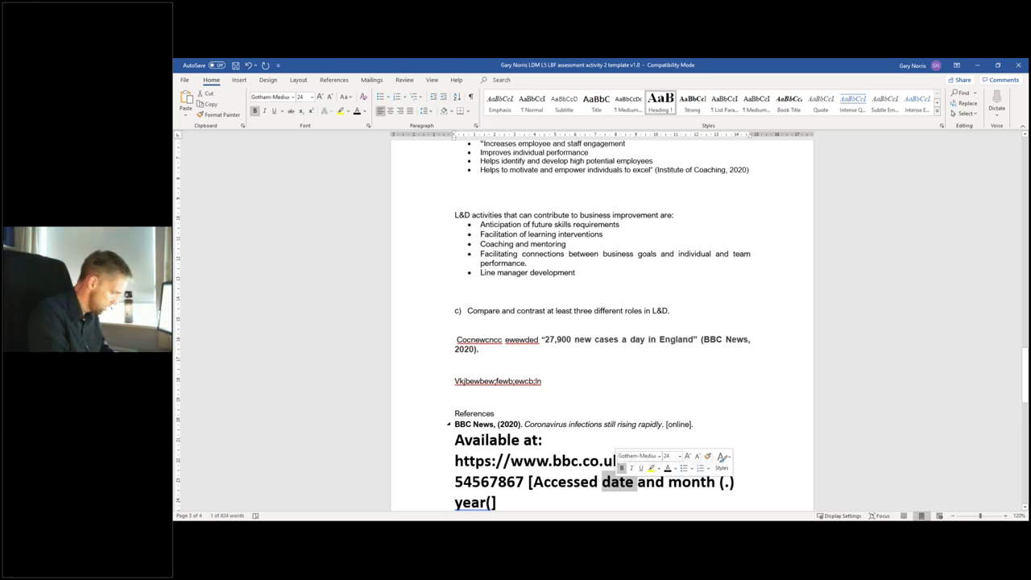
type("16t")
key("BackSpace")
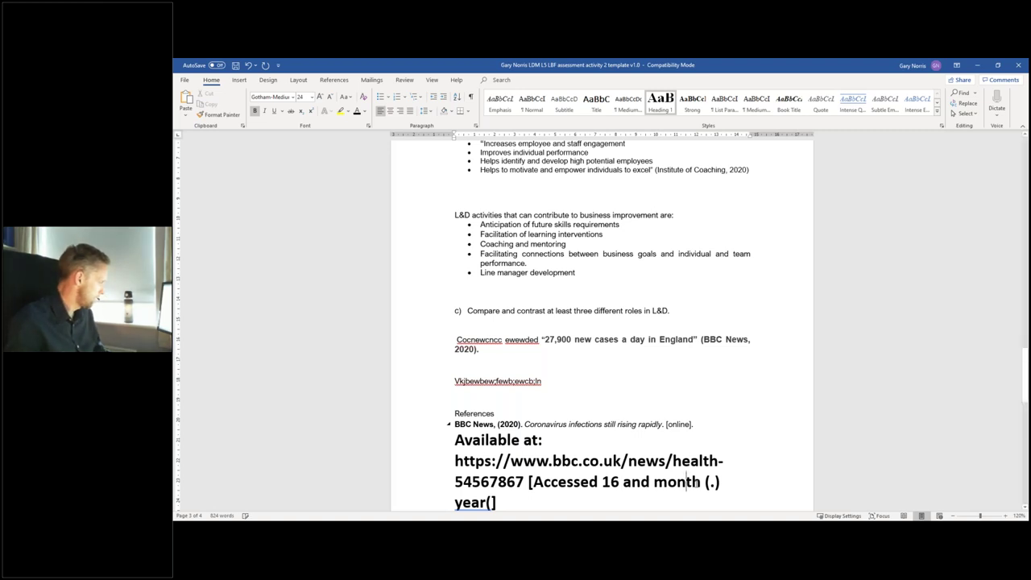
left_click_drag(699, 483, 648, 482)
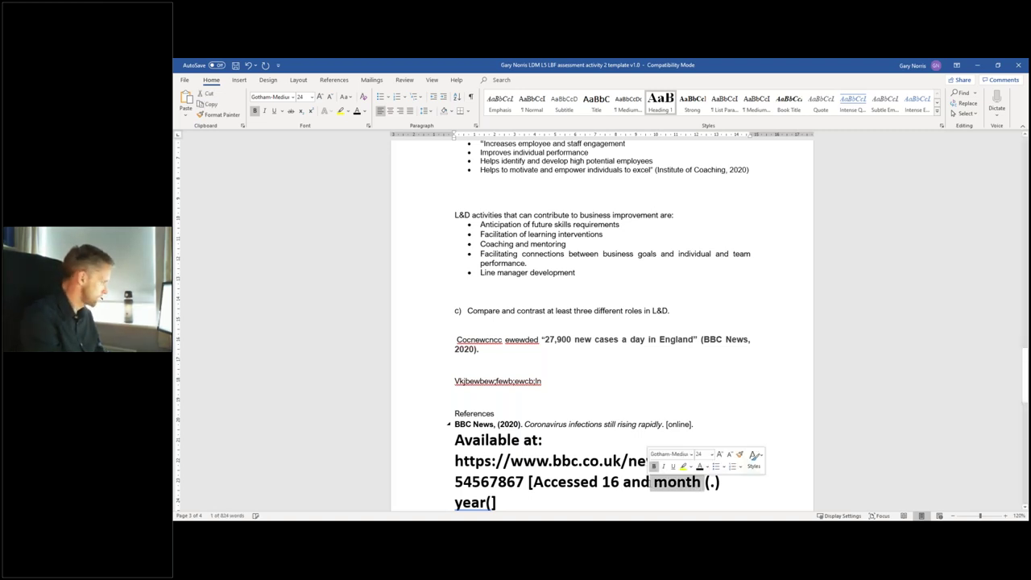
key("BackSpace")
key("BackSpace")
key("BackSpace")
key("BackSpace")
key("BackSpace")
type("th")
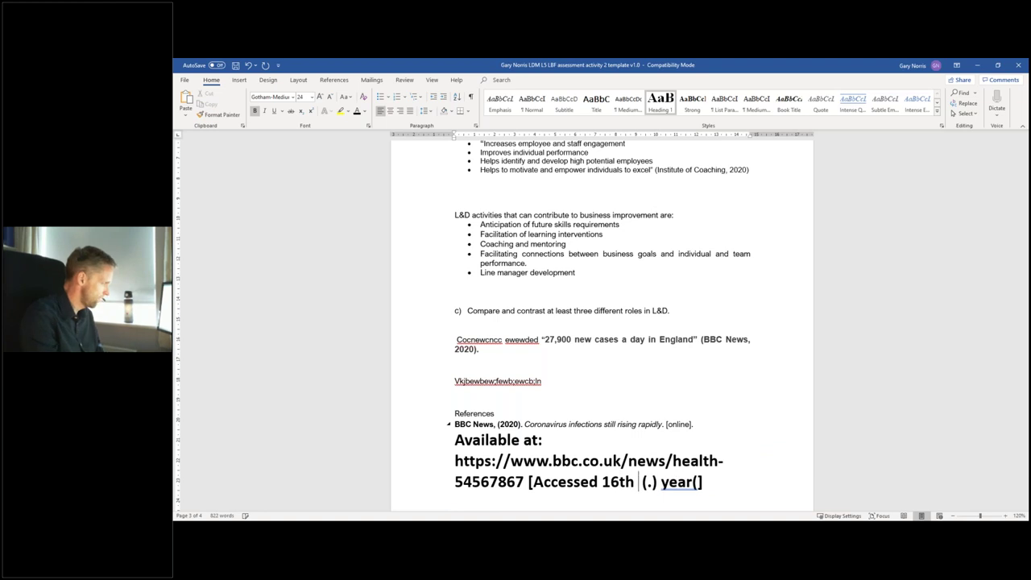
type(" October")
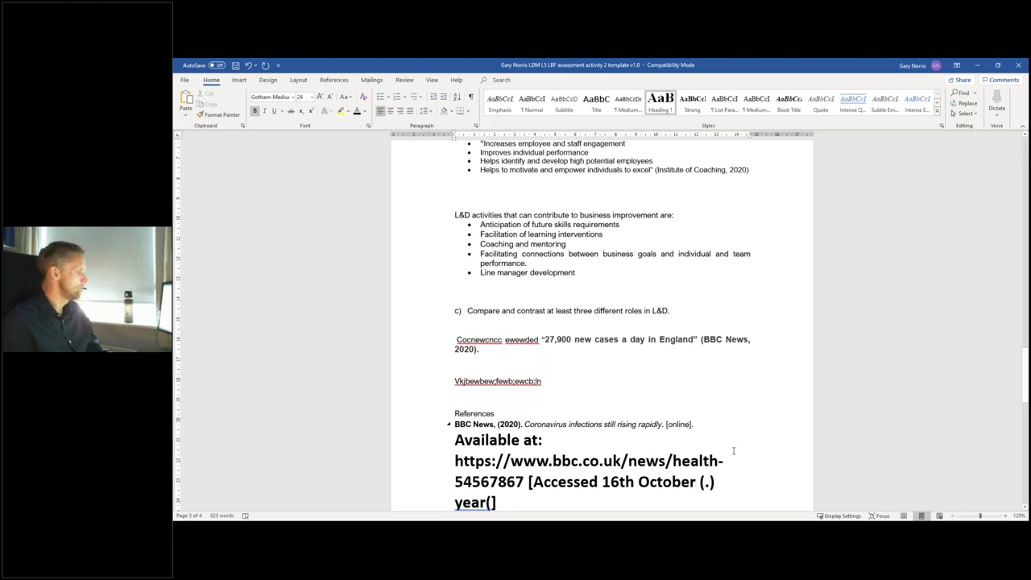
- Delete the leftover round brackets after "October" and "year" so the entry ends with "October. year]"
scroll(733, 451, "down", 1)
key("Right")
key("Right")
key("BackSpace")
key("BackSpace")
key("Right")
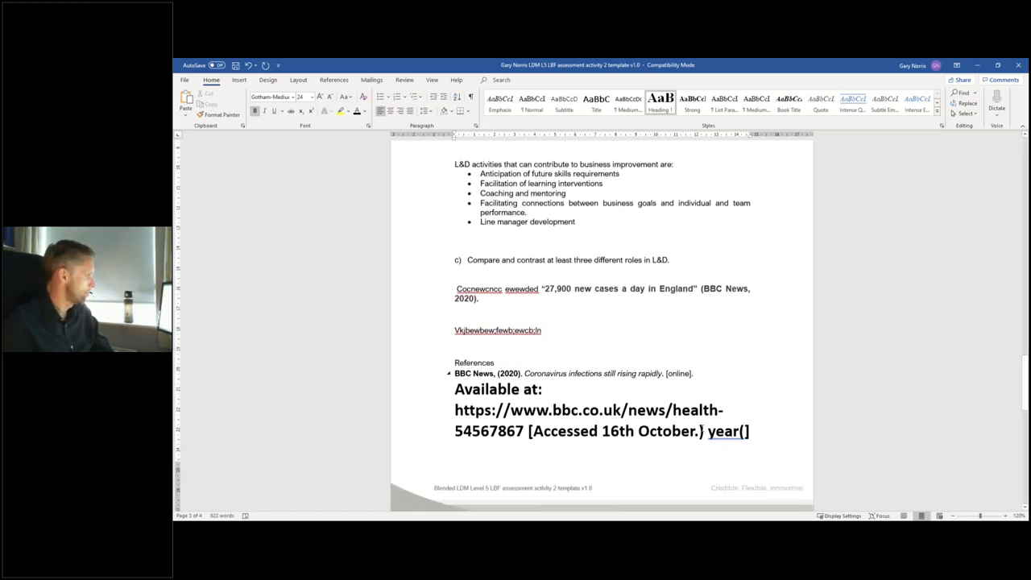
key("BackSpace")
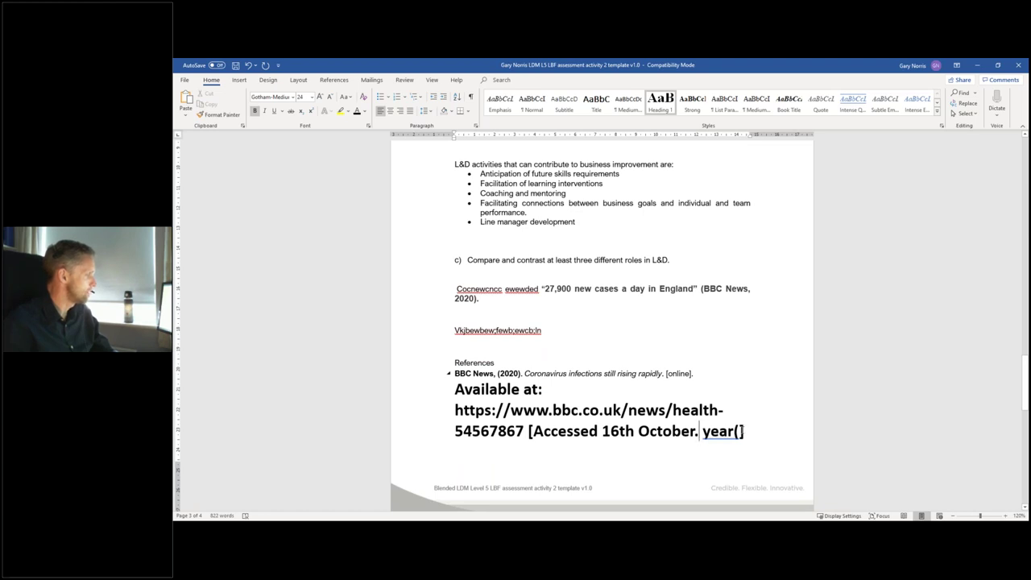
left_click(742, 432)
key("BackSpace")
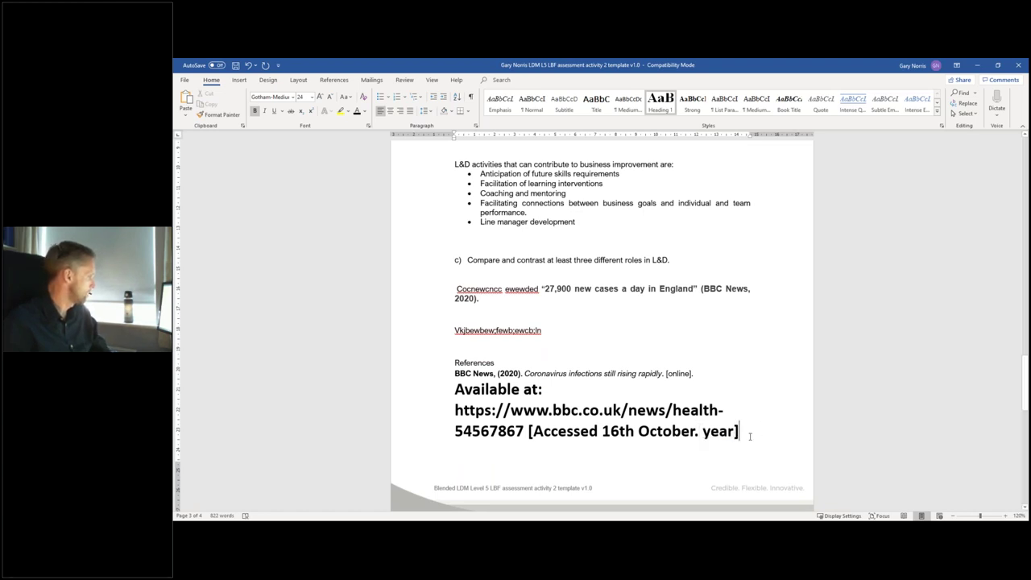
- Set the "Available at" text, from "Available at:" through "year]", to font size 11
left_click_drag(749, 436, 455, 389)
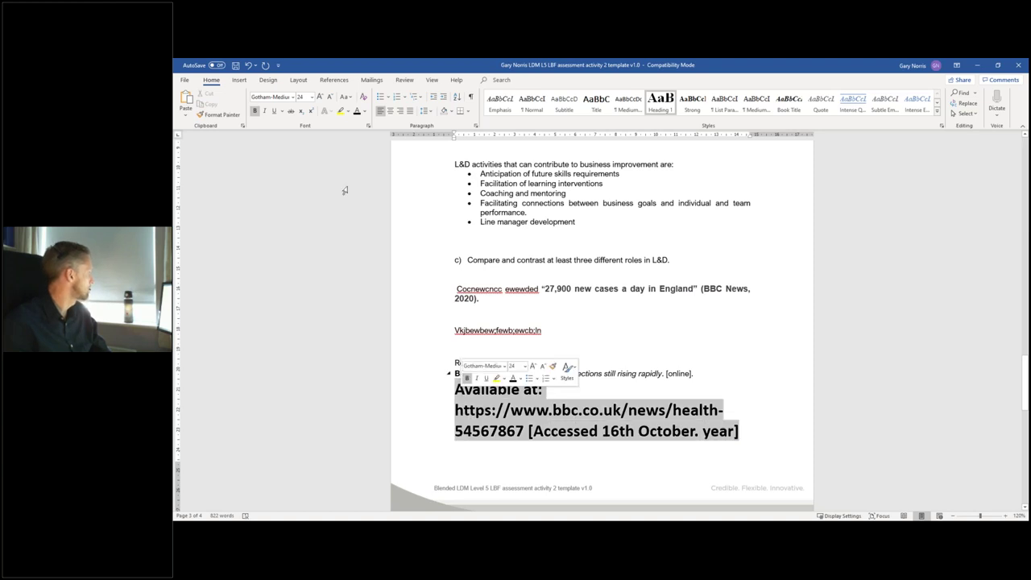
left_click(312, 96)
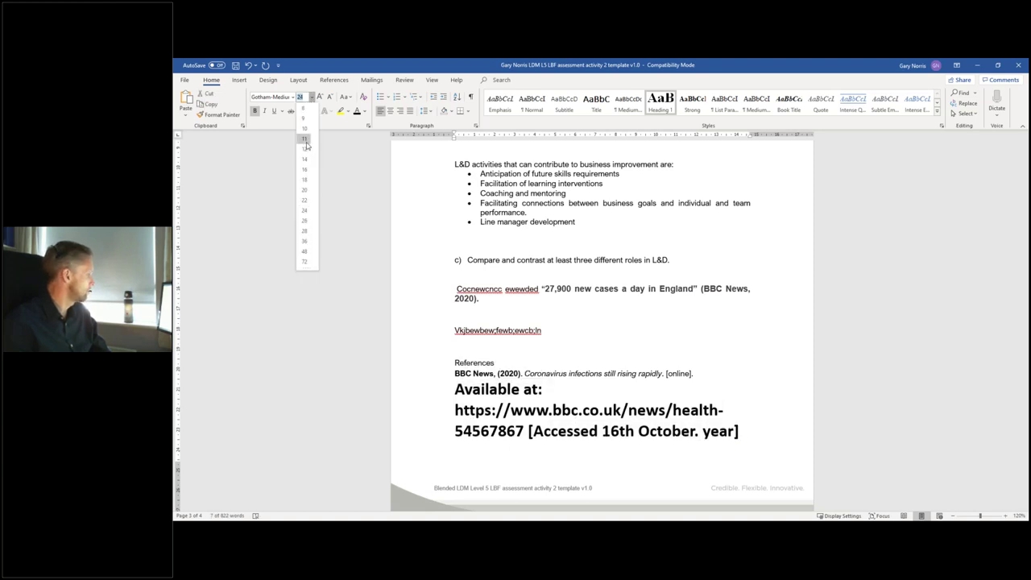
left_click(305, 141)
- Remove the bold from the whole BBC News reference entry and set its font to Arial Nova
triple_click(457, 375)
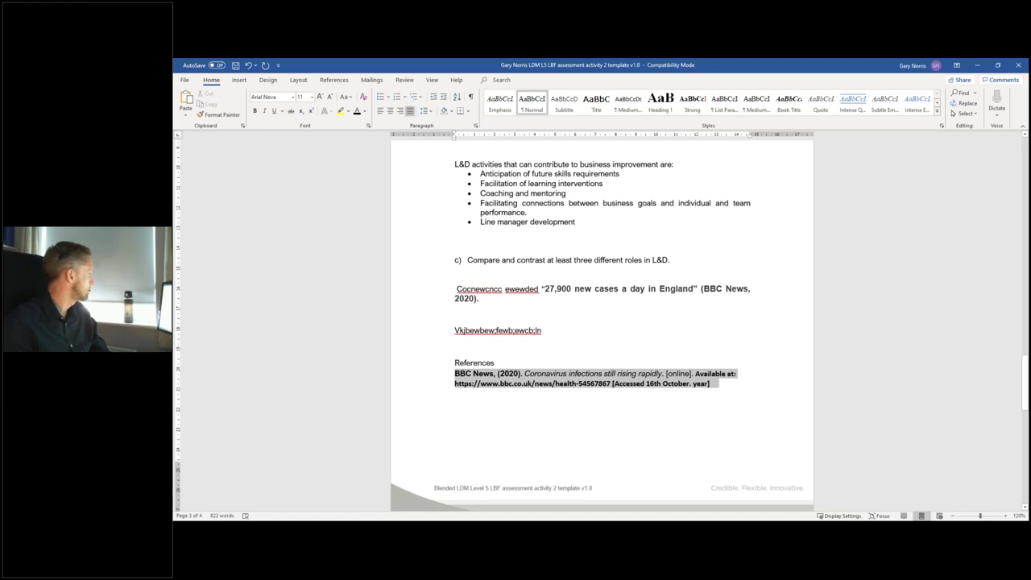
left_click(255, 112)
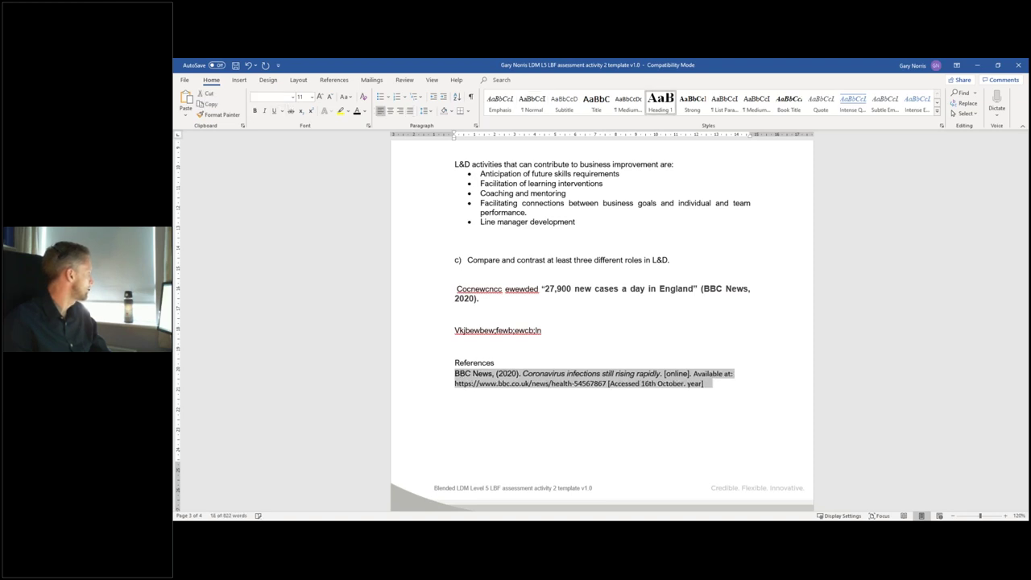
left_click(293, 97)
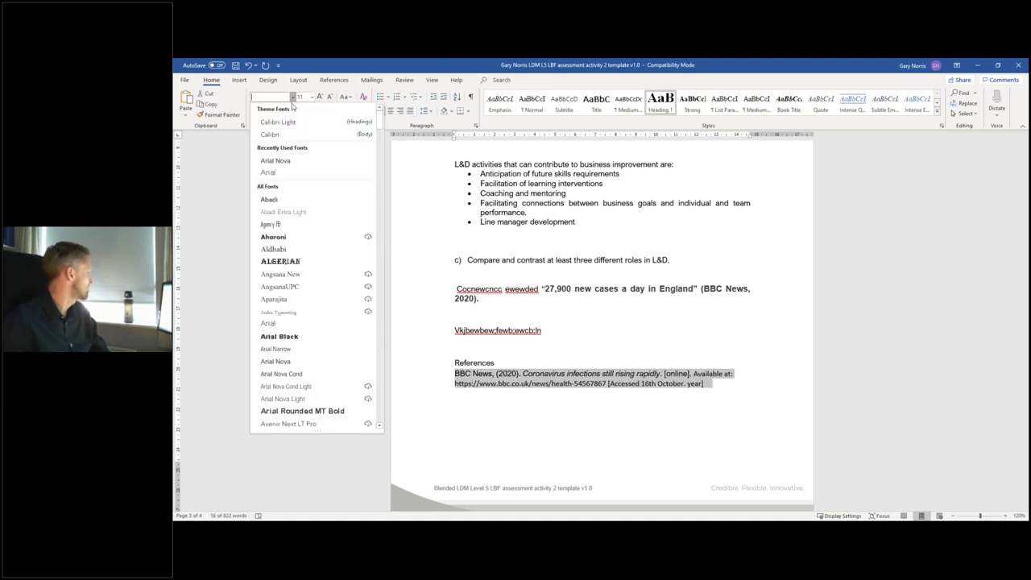
left_click(281, 160)
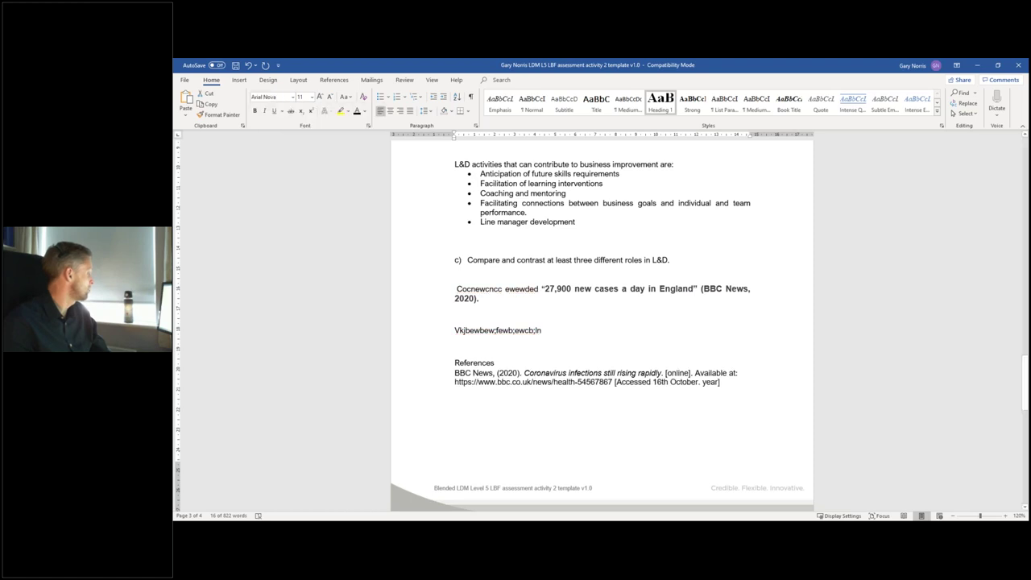
left_click(848, 366)
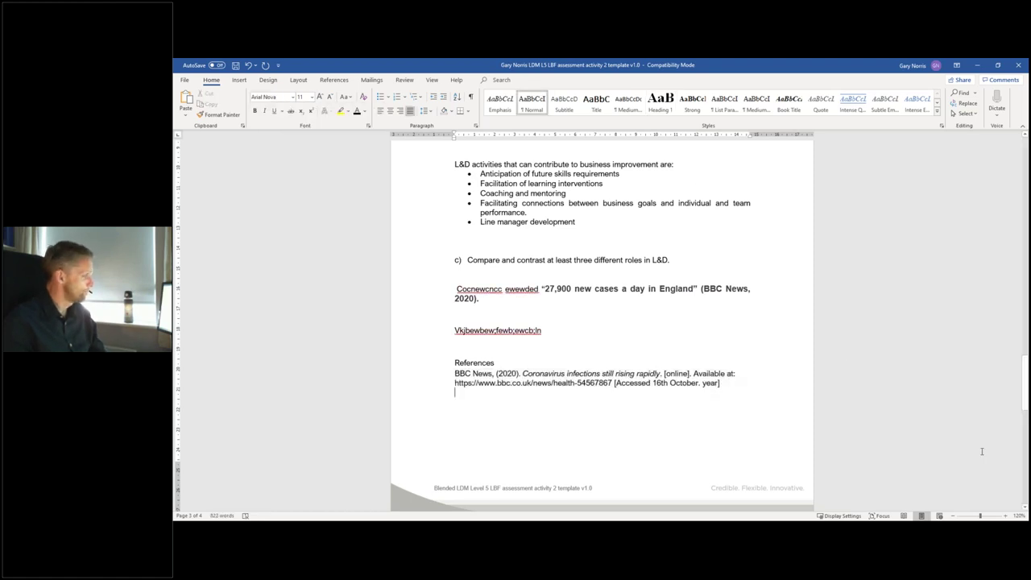
- Replace the "year" placeholder in the reference entry with "2020", leaving "[Accessed 16th October. 2020]"
key("Return")
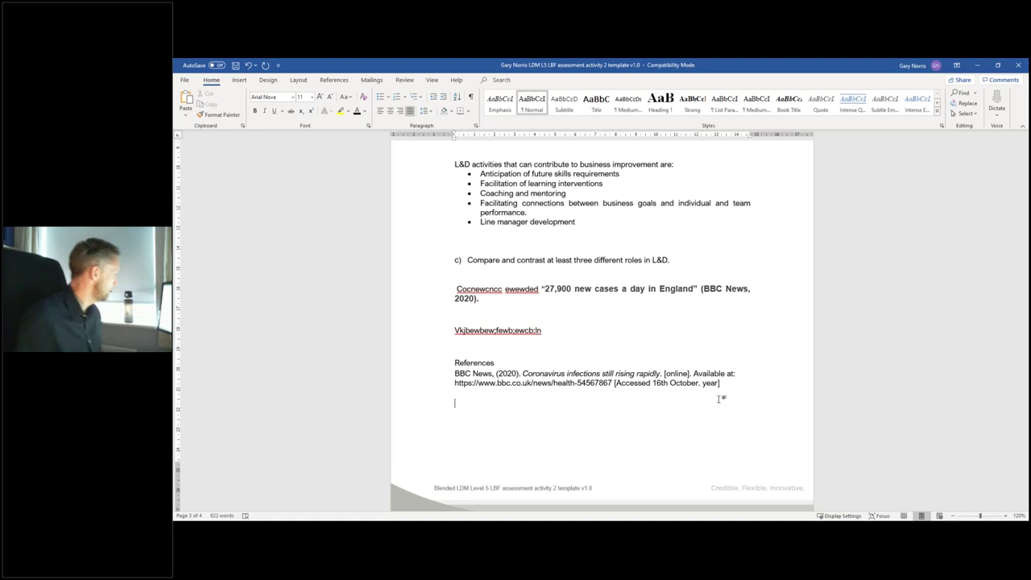
left_click(717, 383)
key("Return")
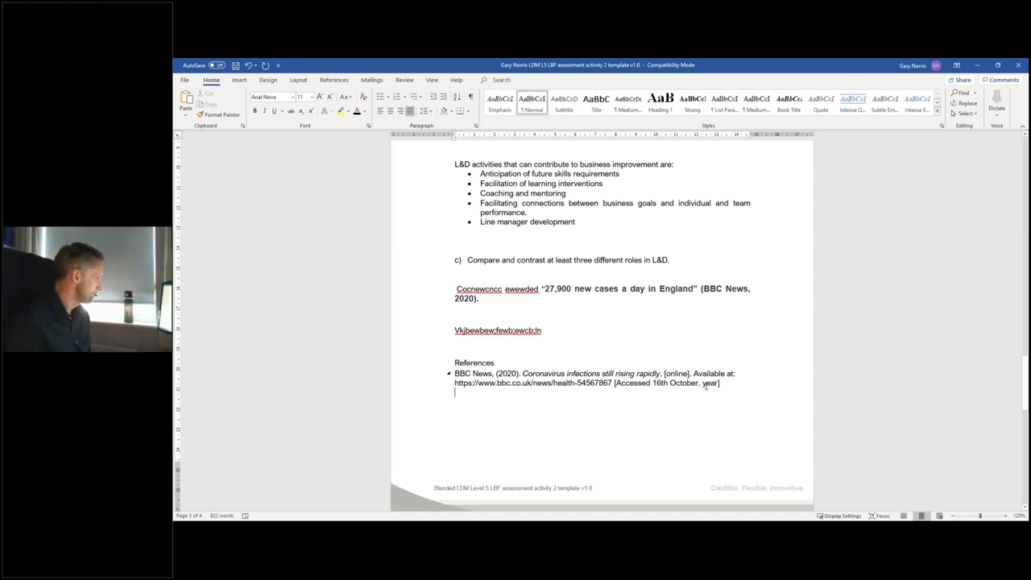
double_click(705, 384)
type("2020")
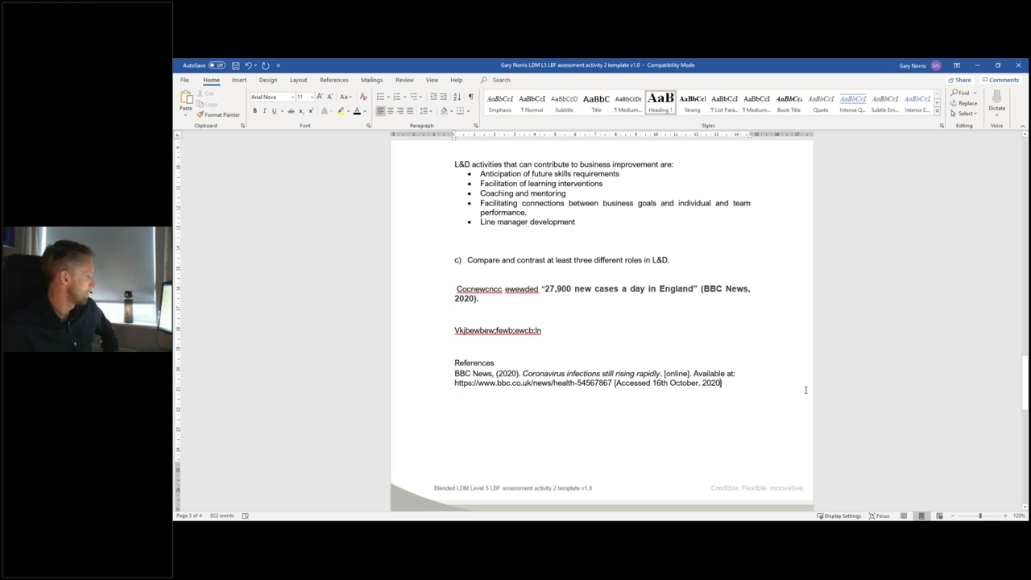
left_click(805, 390)
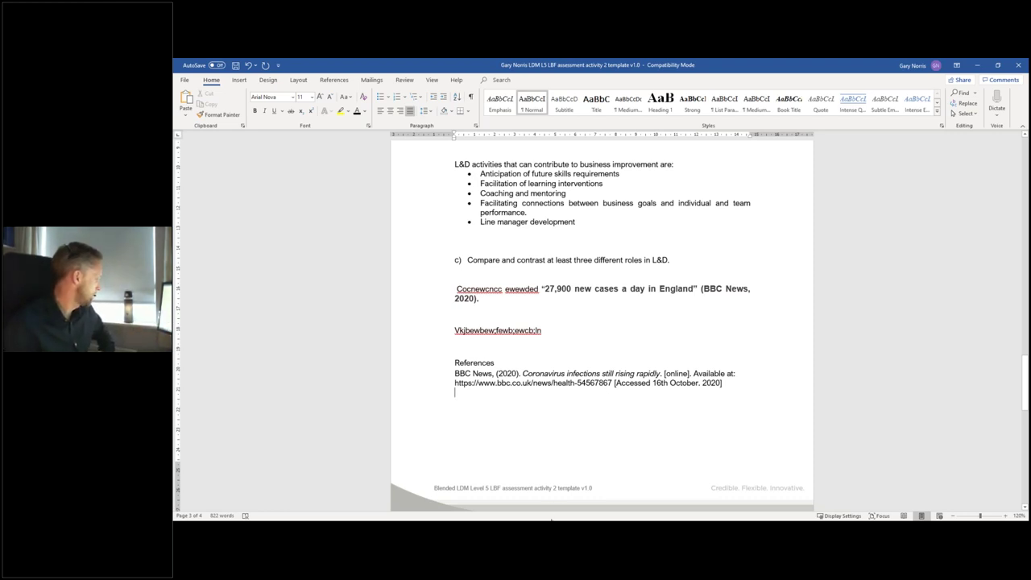
- Switch to DPG_Referencing_Guide.pdf in Adobe Acrobat Reader to view the description criteria
mouse_move(560, 573)
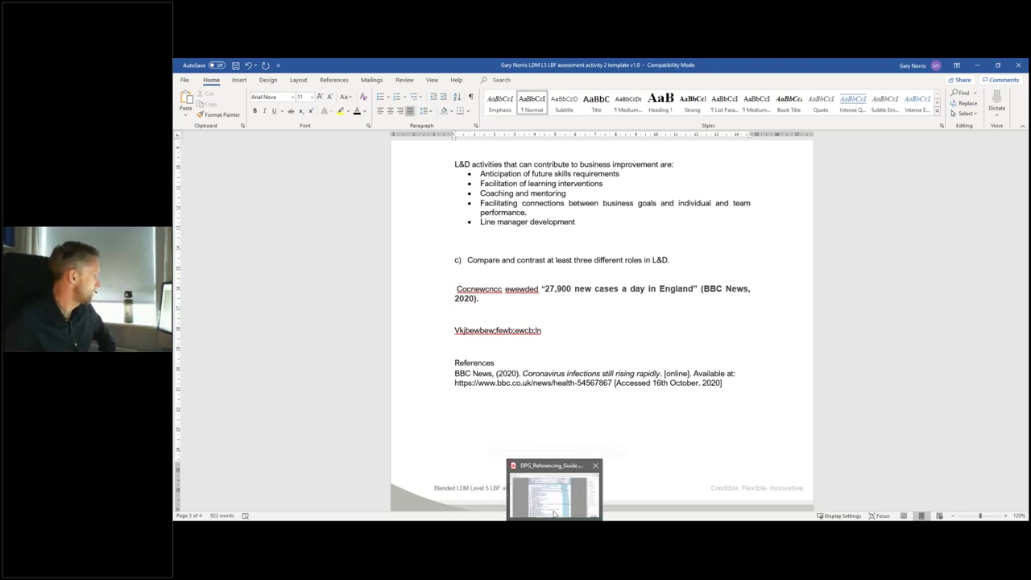
left_click(559, 548)
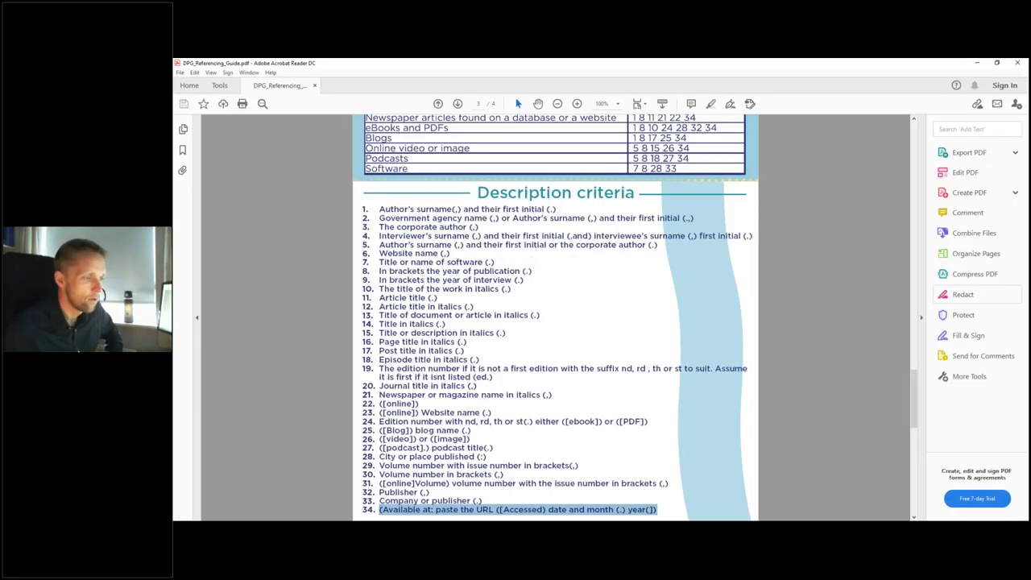
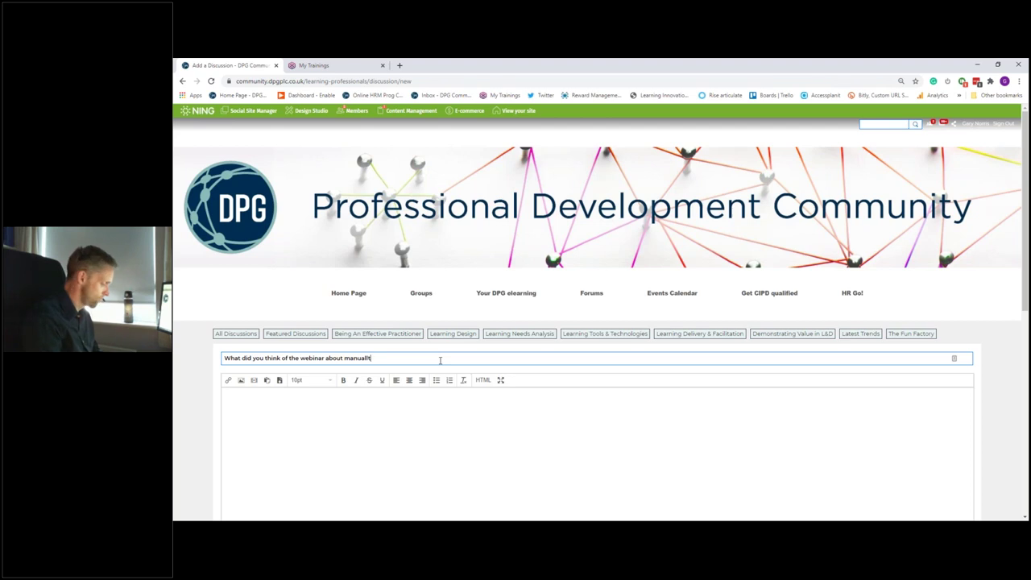
- Complete the discussion title as "What did you think of the webinar about manually referencing? (video here)"
type("y")
type(" refe")
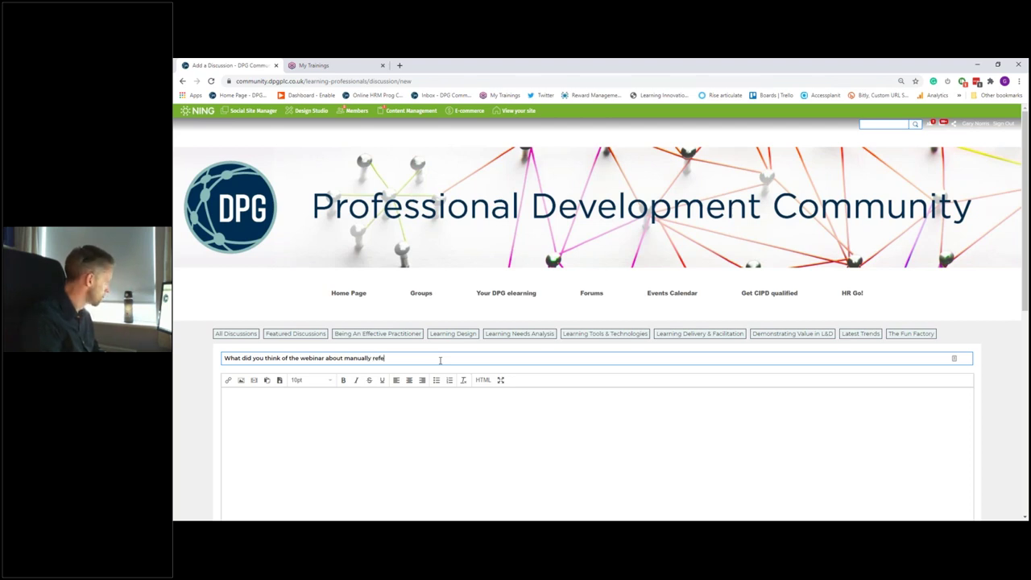
type("rencin")
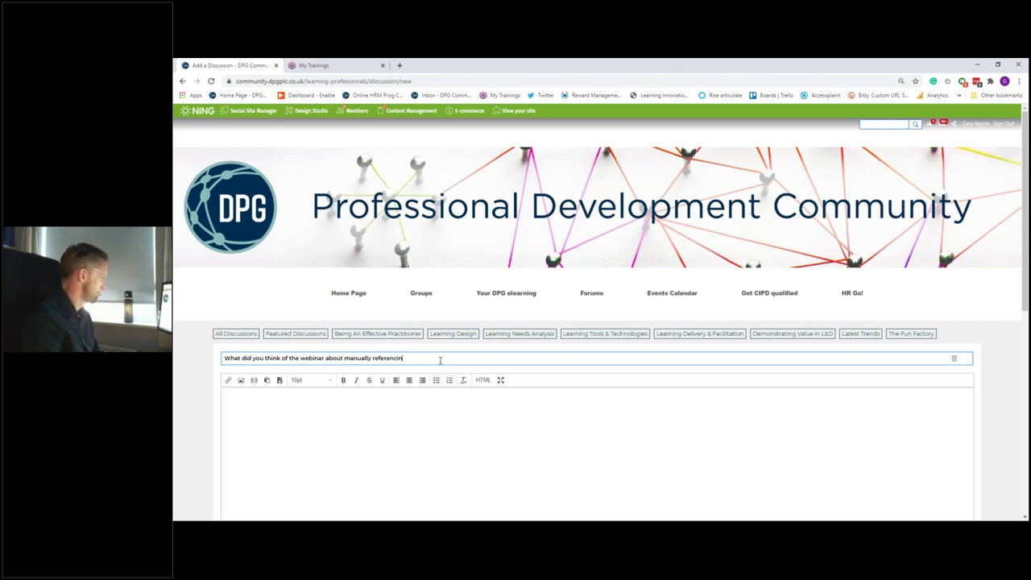
type("g?")
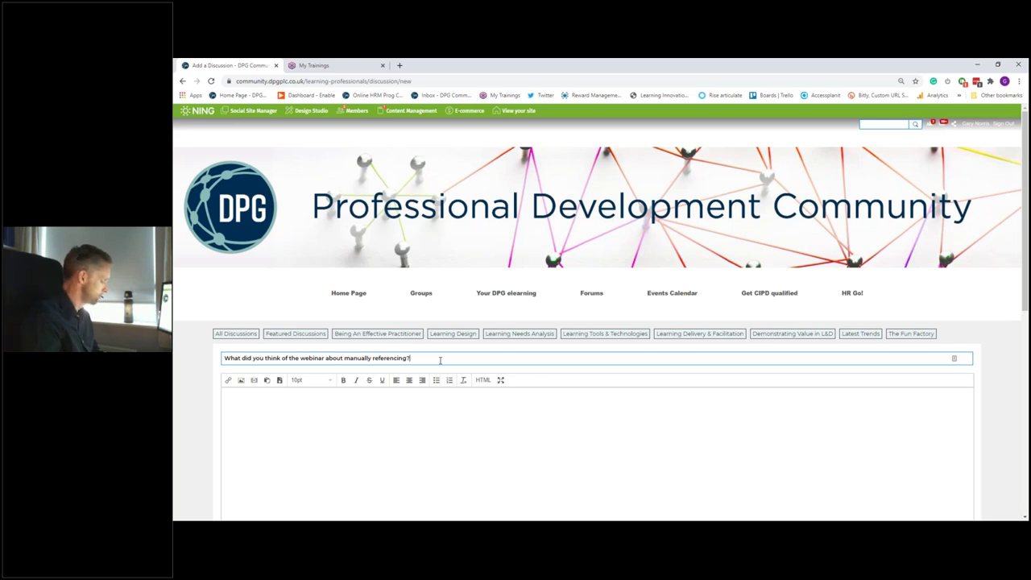
type(" (video ")
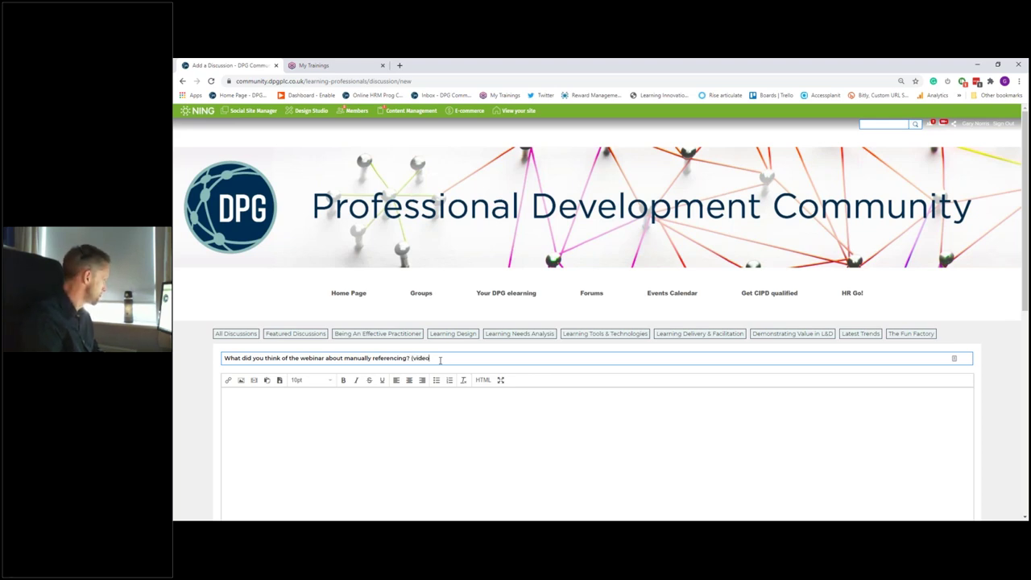
type("here")
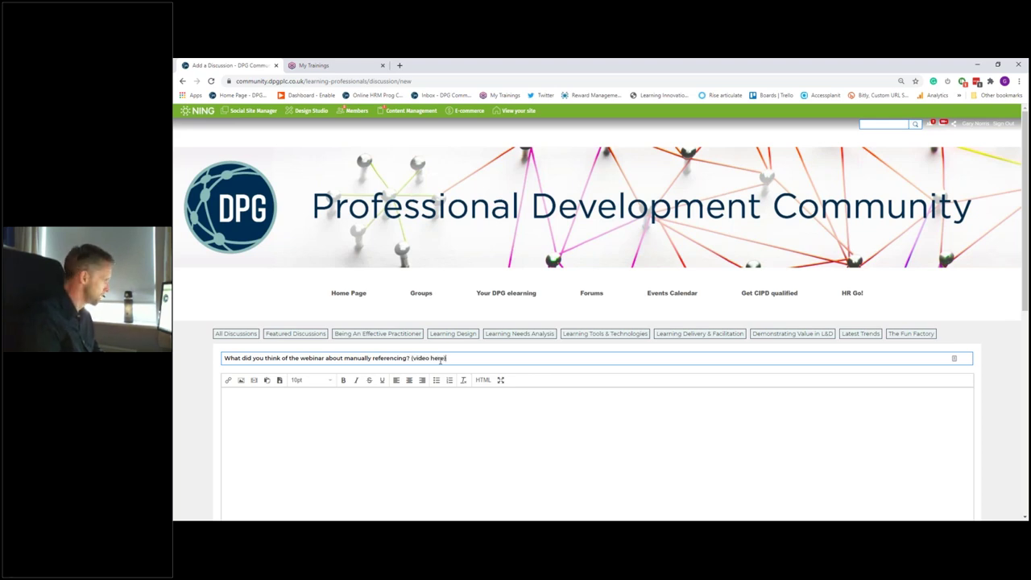
- Start the discussion body with the greeting "Hi Folks" on its own line
left_click(445, 421)
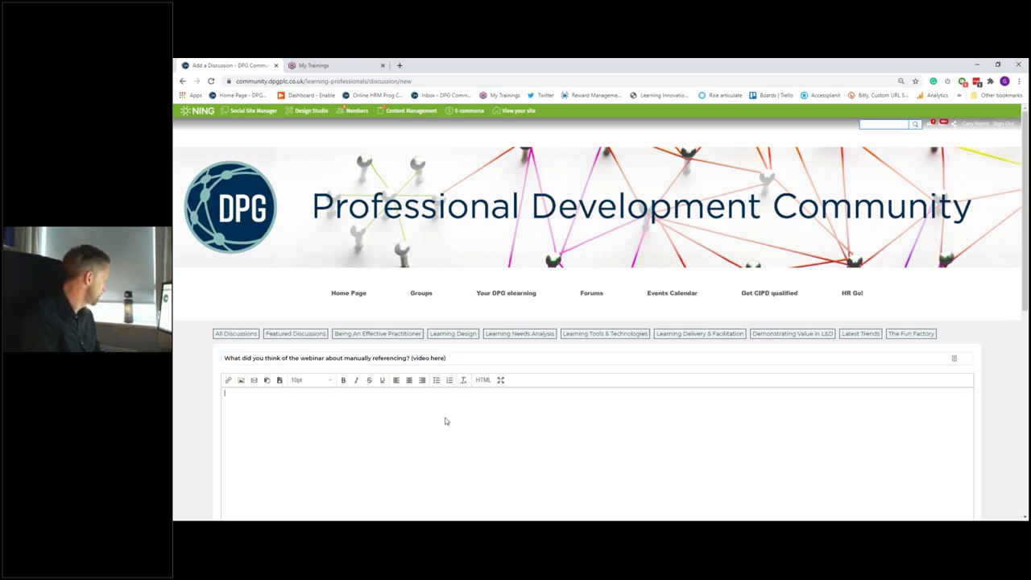
type("hi fol")
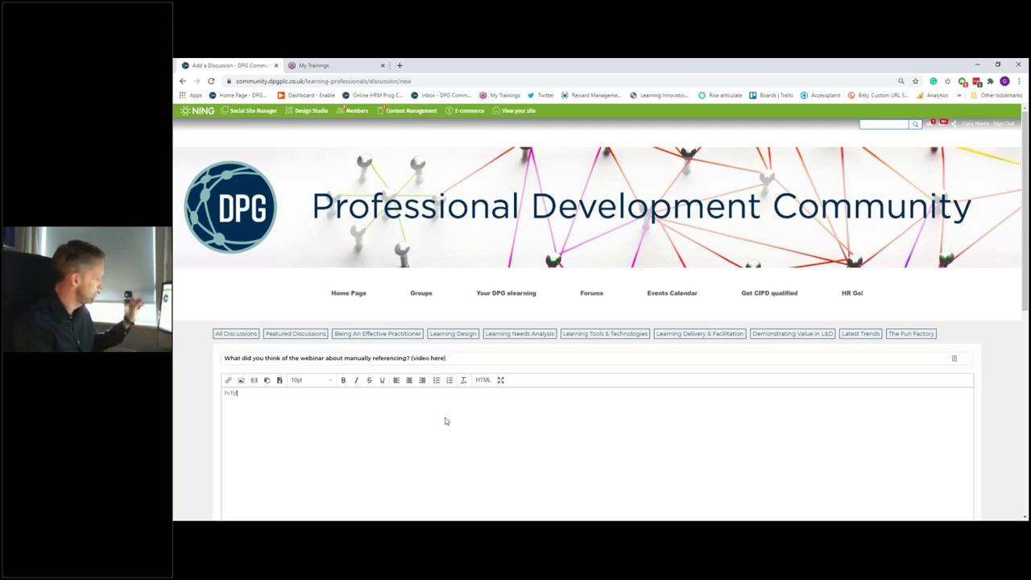
key("BackSpace")
key("BackSpace")
key("BackSpace")
key("BackSpace")
type("Hi")
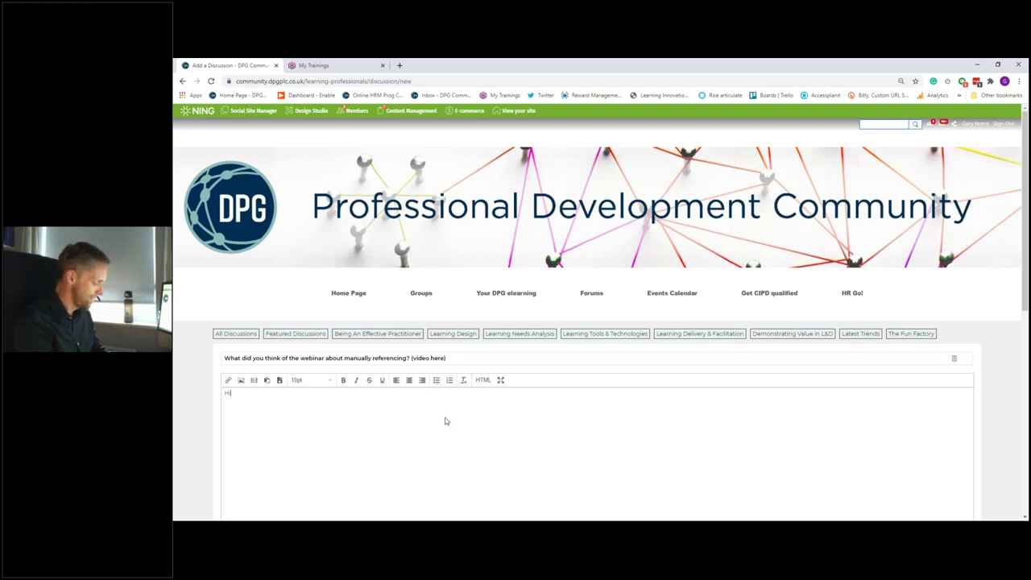
type(" Folks")
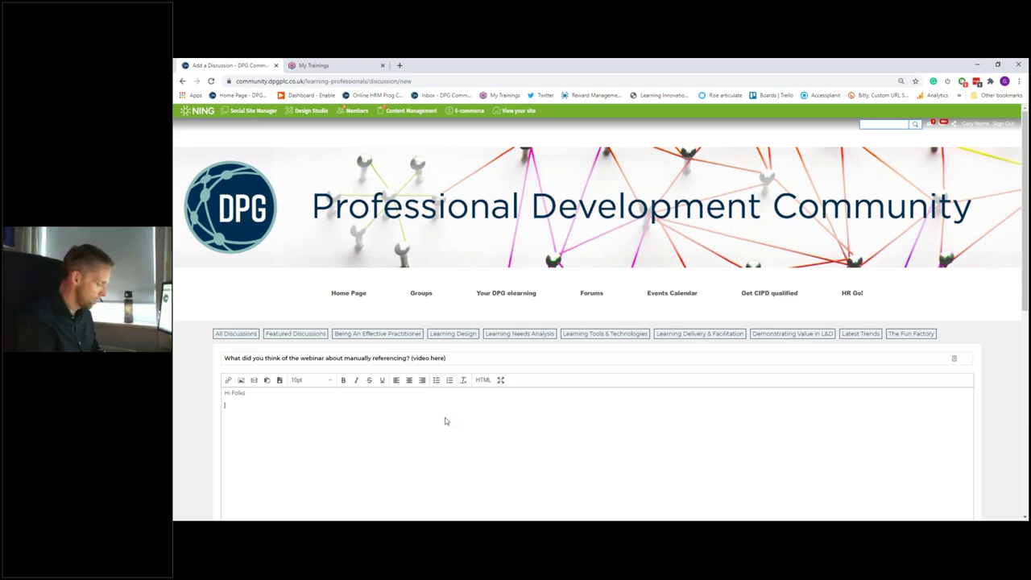
type("W")
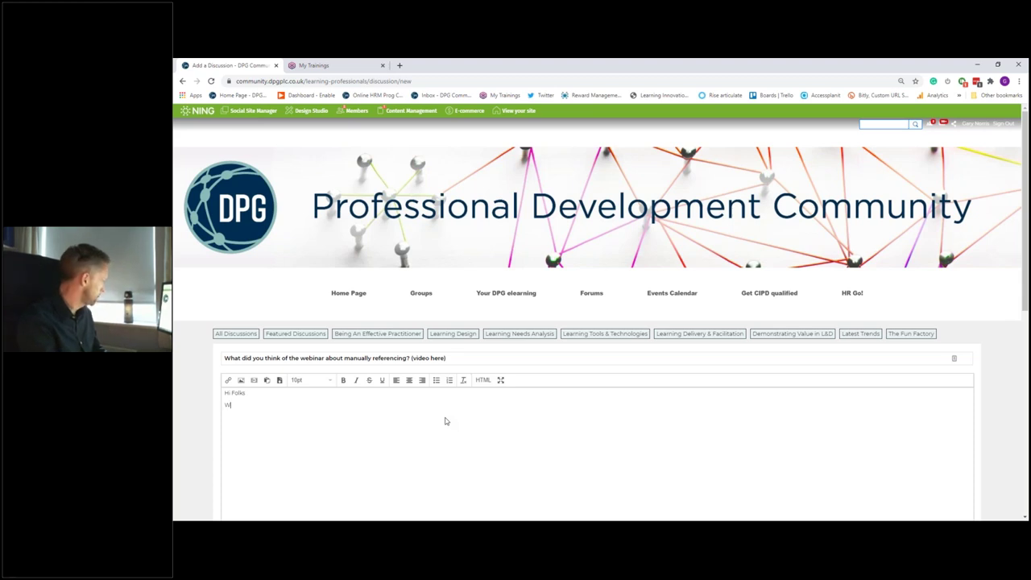
type("hat are your th")
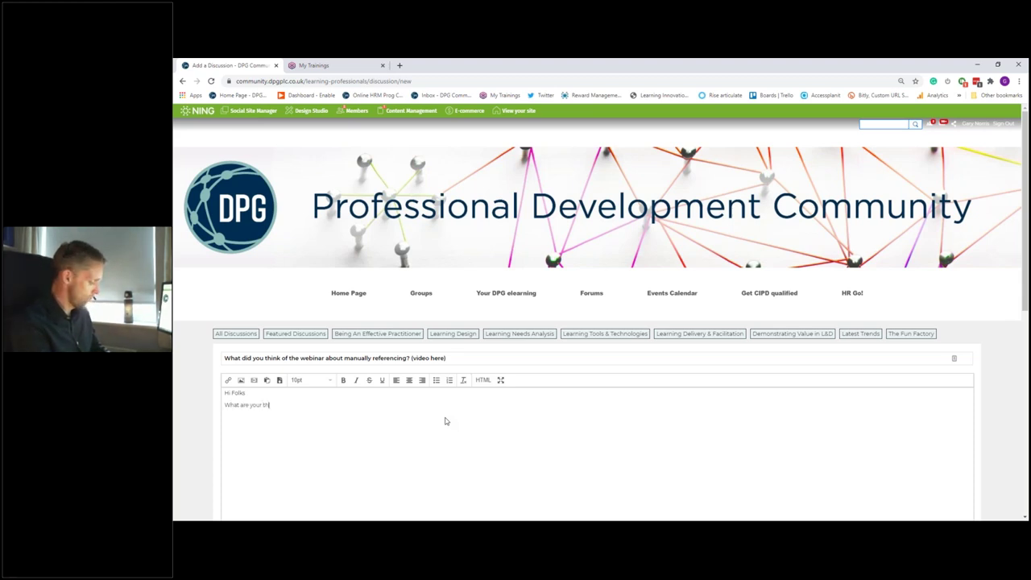
type("ought on th")
key("BackSpace")
key("BackSpace")
key("BackSpace")
key("BackSpace")
key("BackSpace")
key("BackSpace")
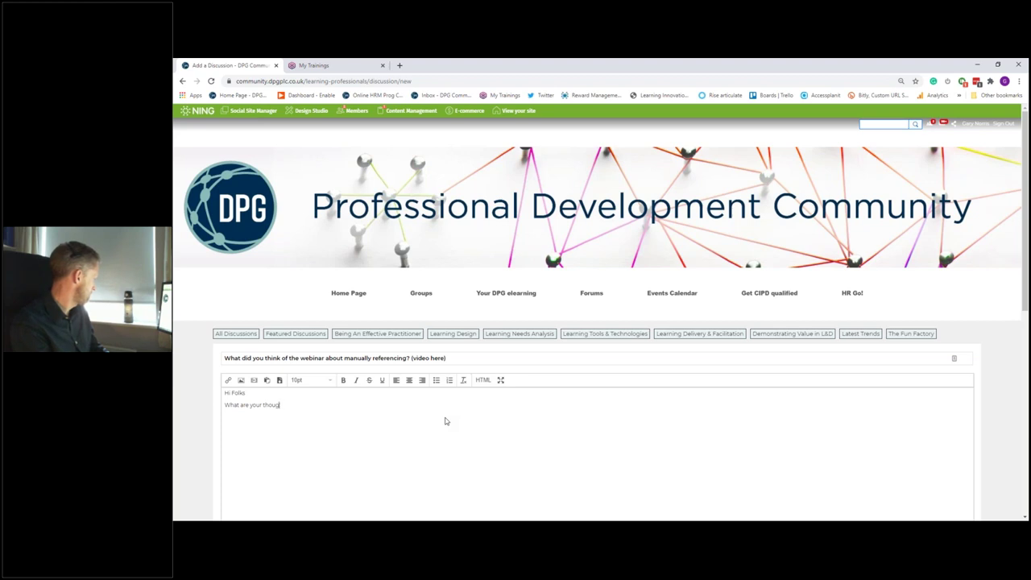
key("BackSpace")
key("BackSpace")
key("BackSpace")
key("BackSpace")
key("BackSpace")
key("BackSpace")
key("BackSpace")
key("BackSpace")
key("BackSpace")
key("BackSpace")
key("BackSpace")
key("BackSpace")
key("BackSpace")
key("BackSpace")
key("BackSpace")
key("BackSpace")
key("BackSpace")
- Below the greeting, write "Keep us up to date with how your are getting on with referencing. Questions welcome", followed by a smiley on a new line
type("Keep")
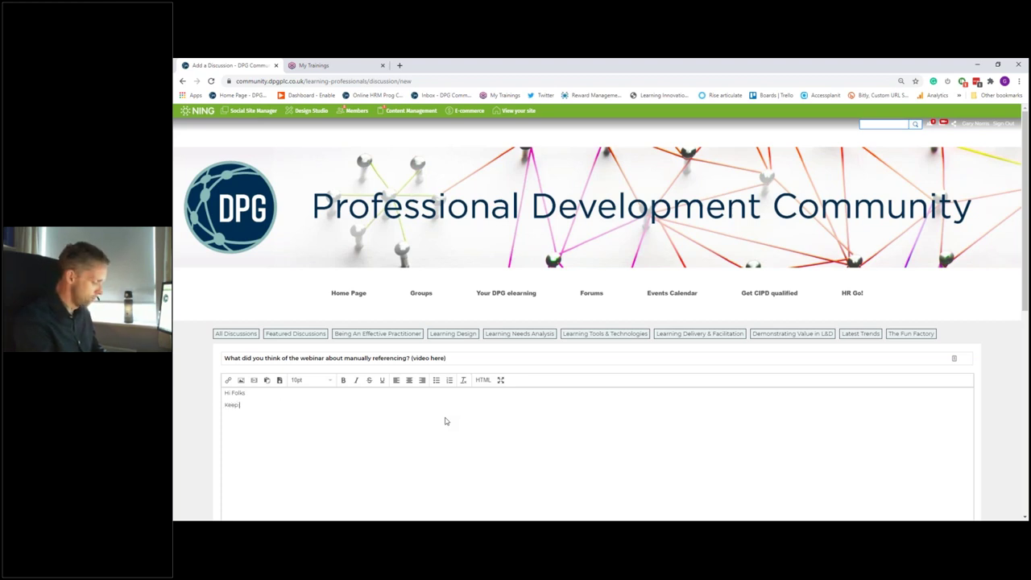
type(" up")
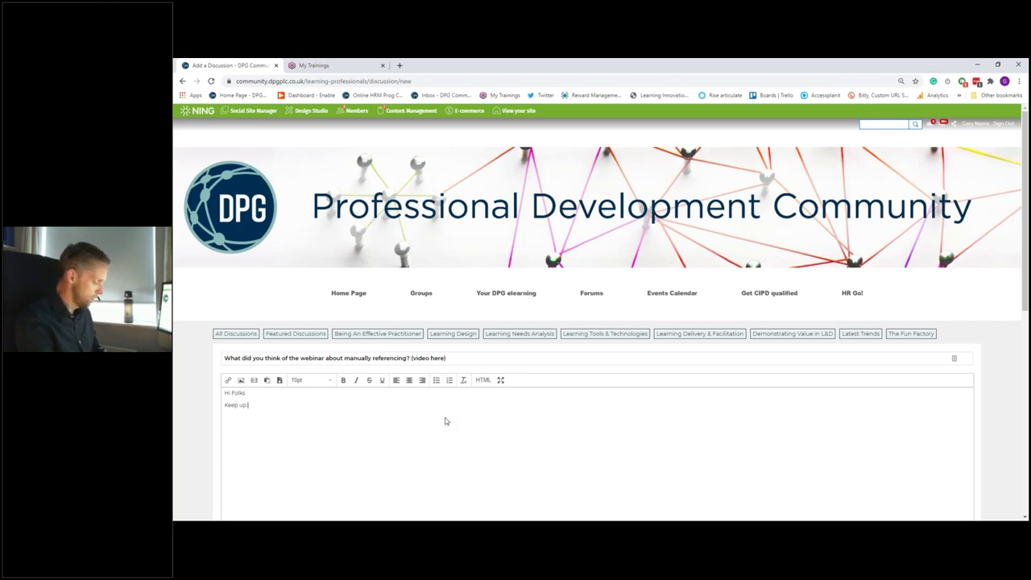
key("BackSpace")
type("s up to date ")
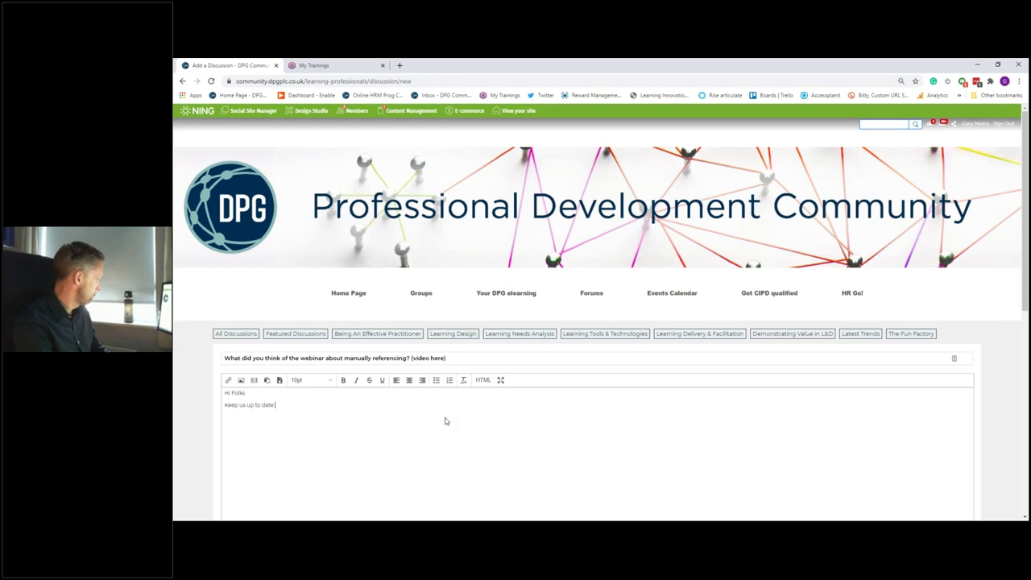
type("with how")
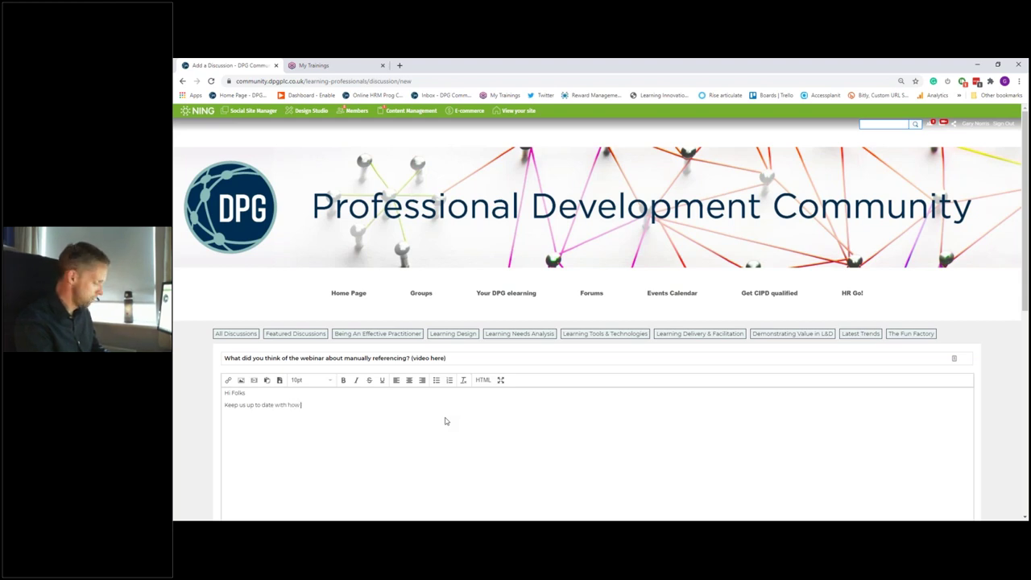
type(" your are g")
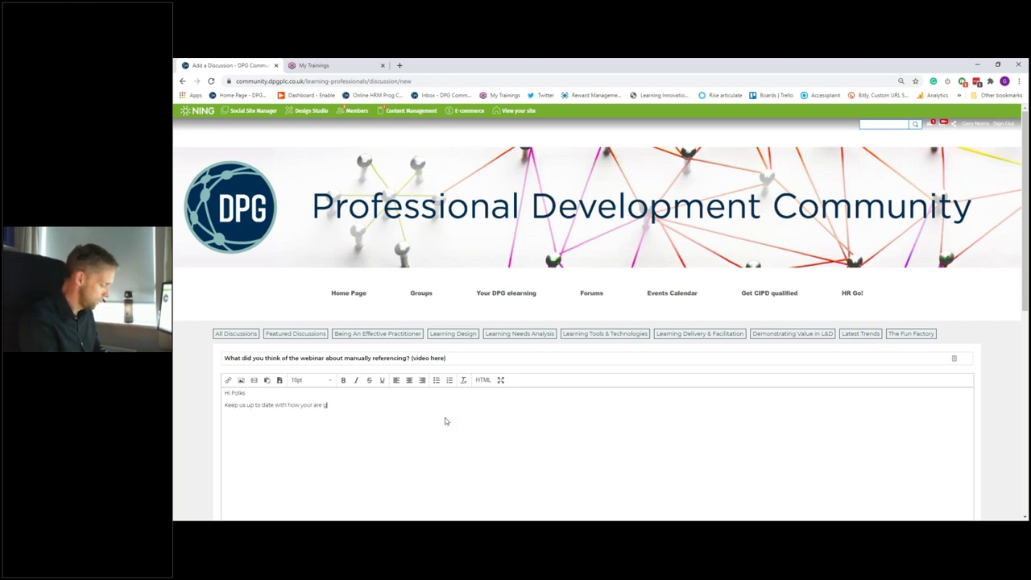
type("etting on with ")
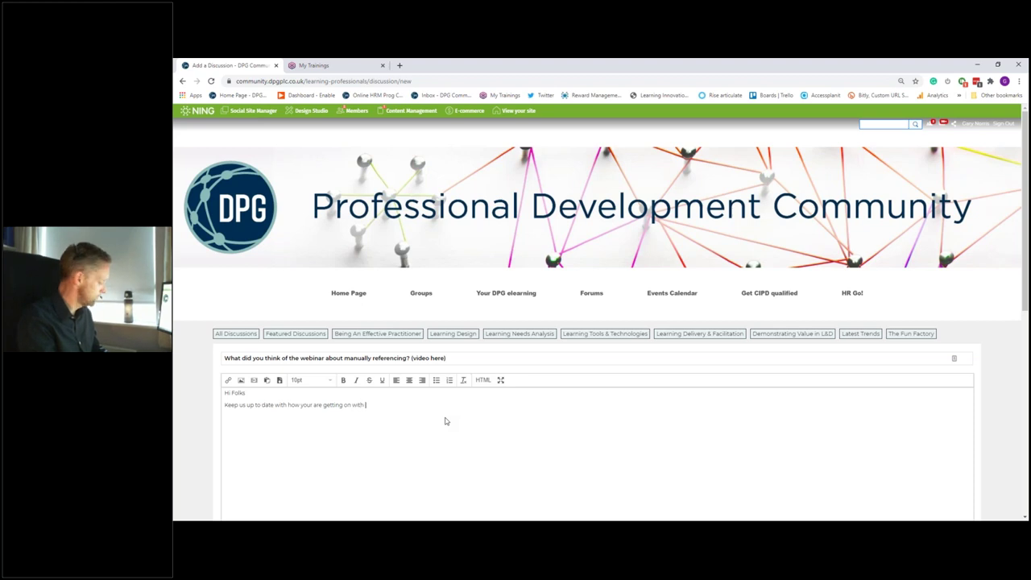
type("referenvin")
key("BackSpace")
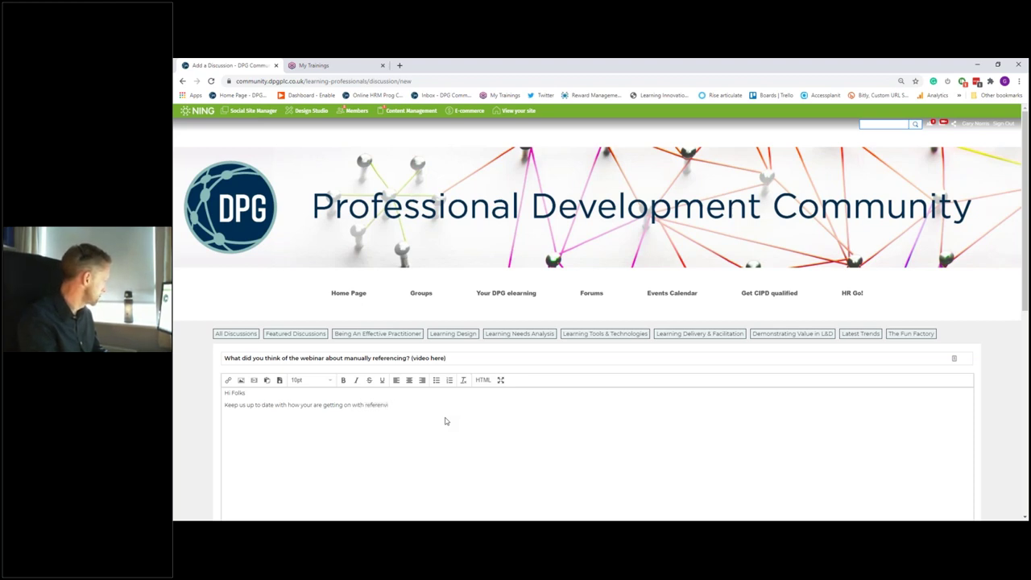
type("cing")
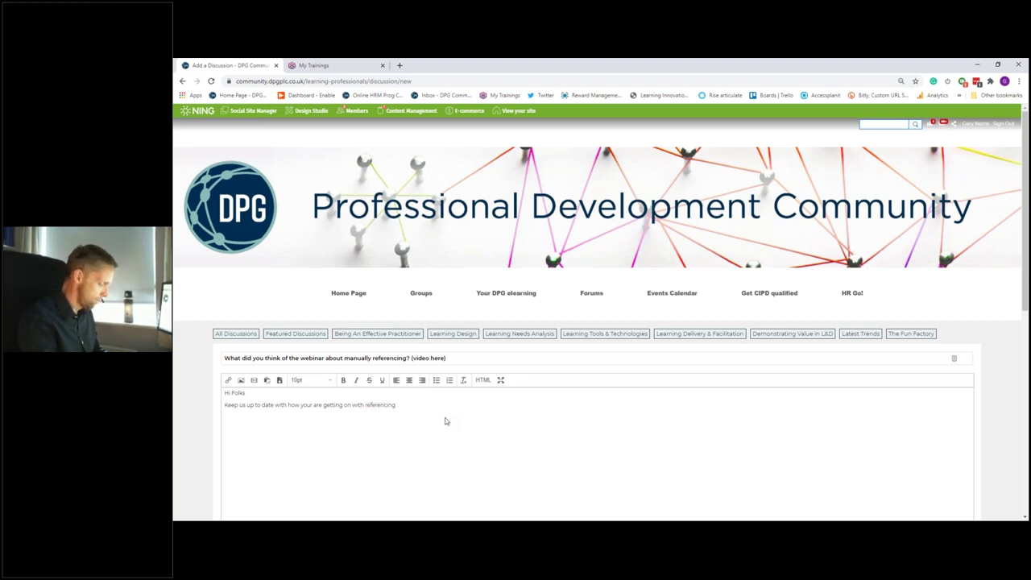
type(". Questions welcome")
key("Return")
type("I")
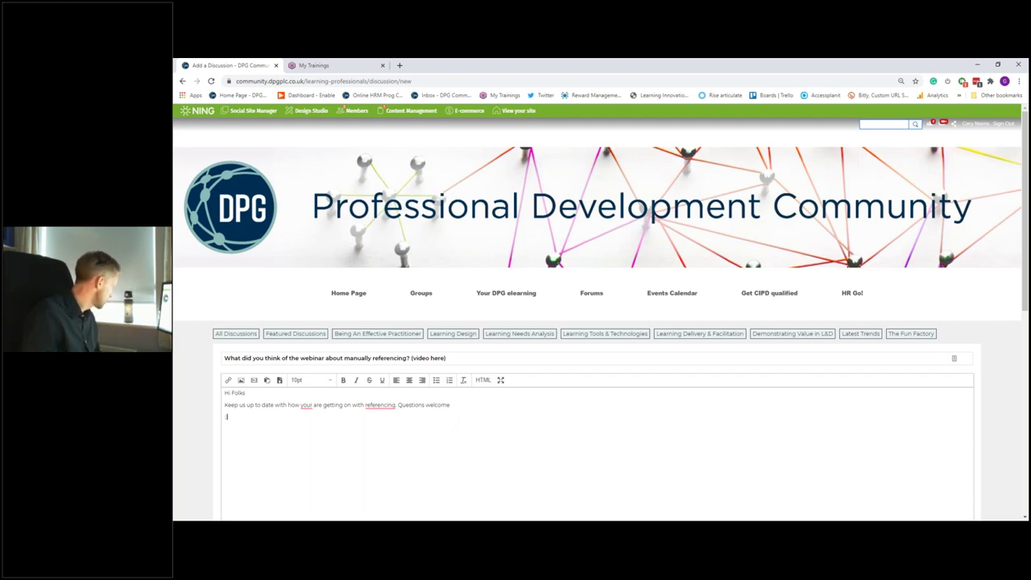
- Accept the Grammarly suggestion to change "referencing" to "references" in the discussion body
mouse_move(386, 405)
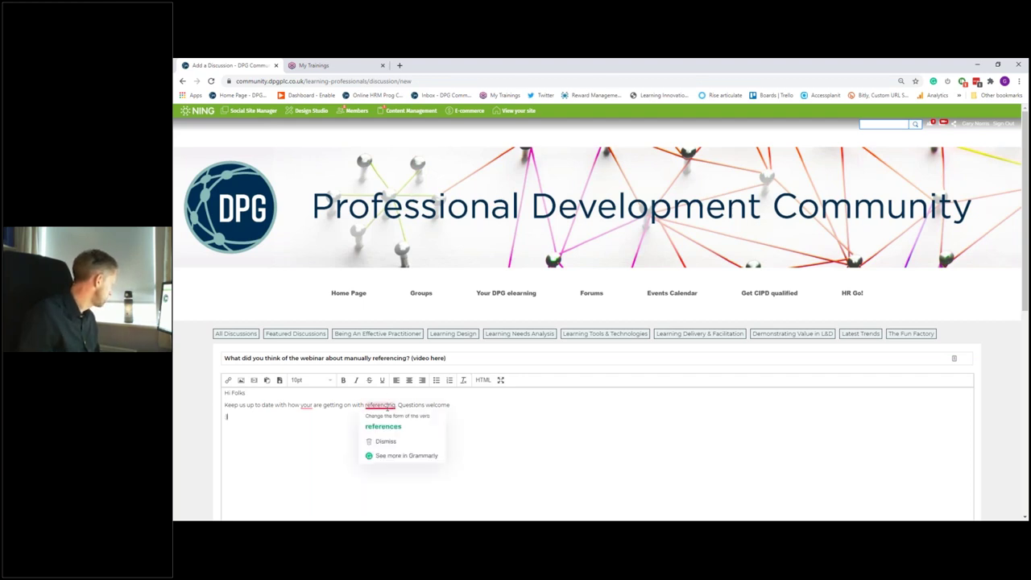
left_click(389, 426)
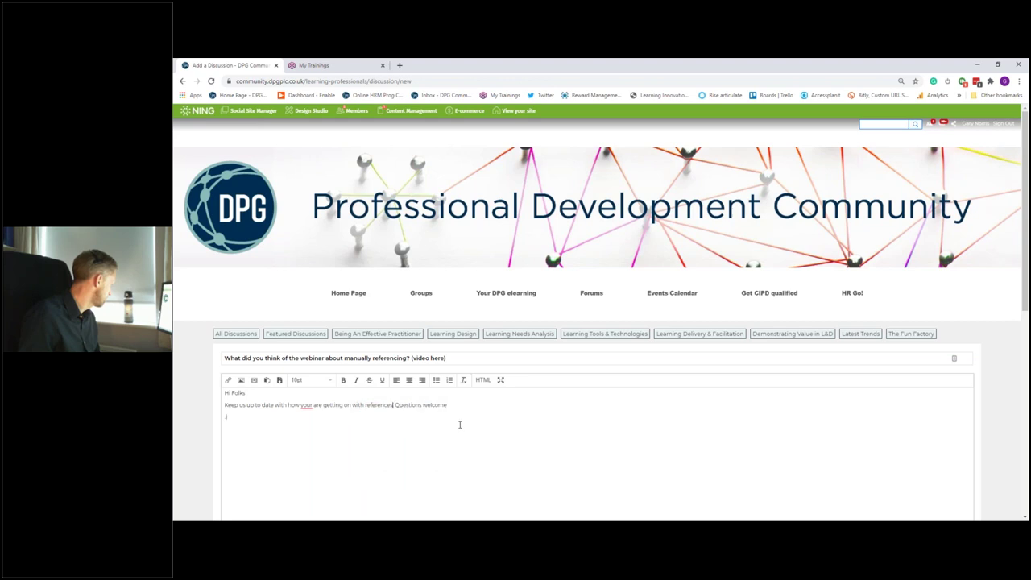
- Undo the change to "references" in the discussion body and accept the Grammarly suggestion to replace "your" with "you"
key("ctrl+z")
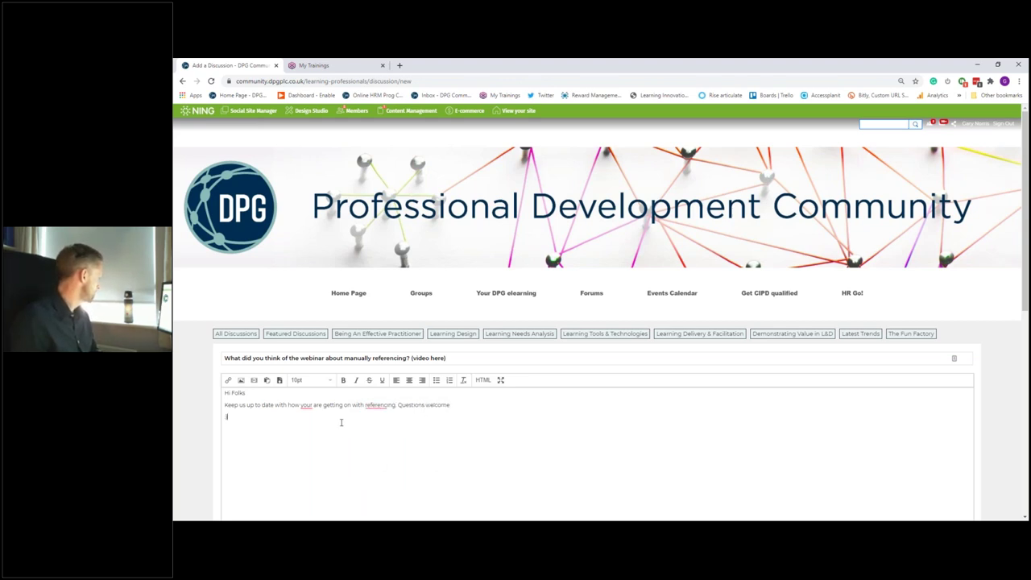
mouse_move(312, 408)
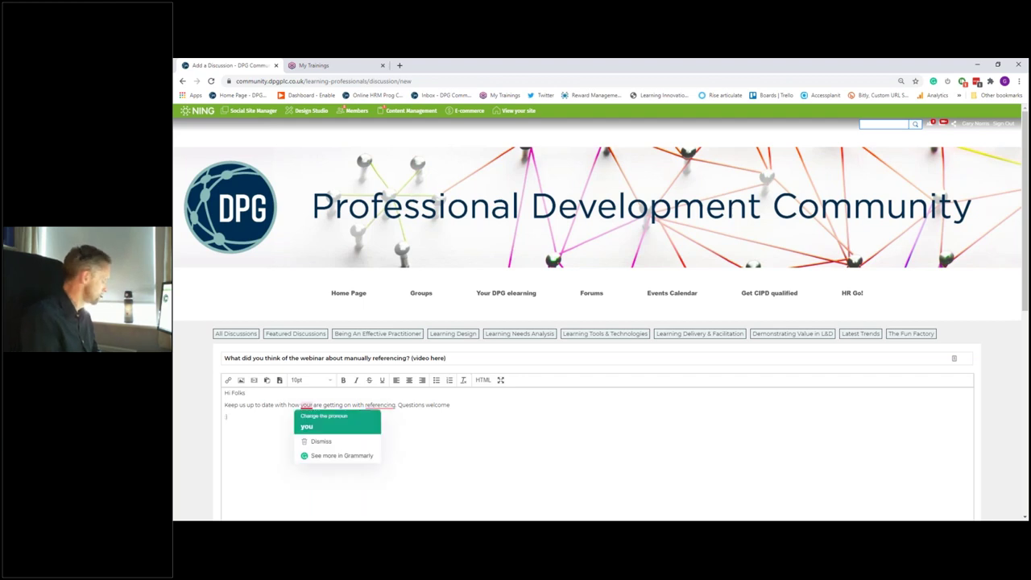
left_click(322, 424)
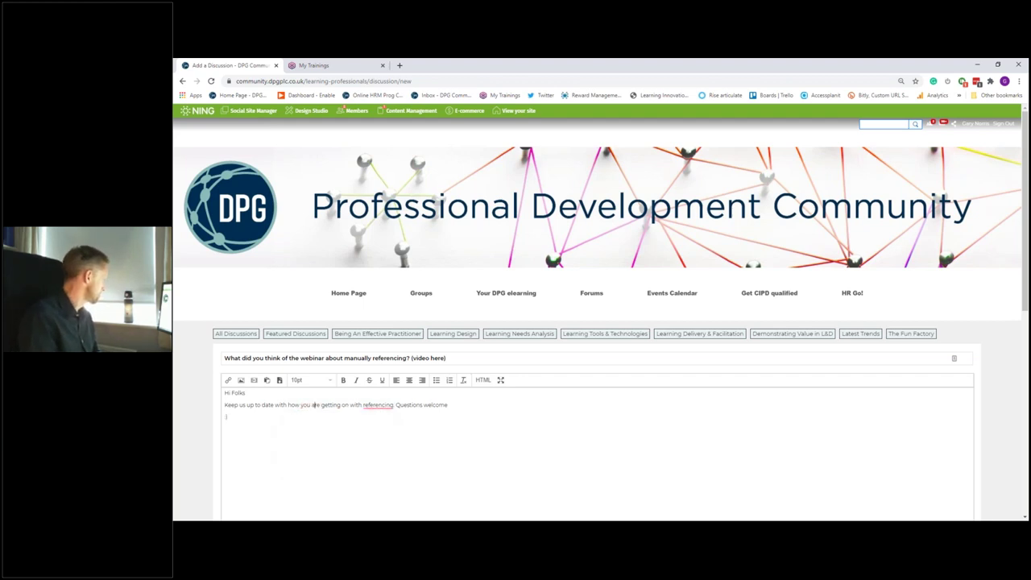
- Add the line "Link to recording:" below the smiley in the discussion body
key("Return")
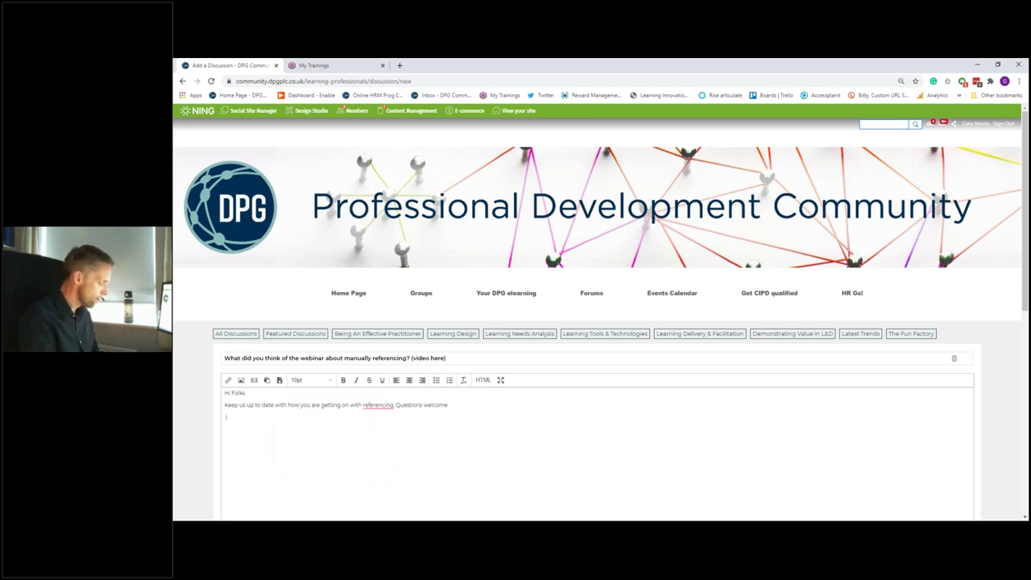
type("Link to")
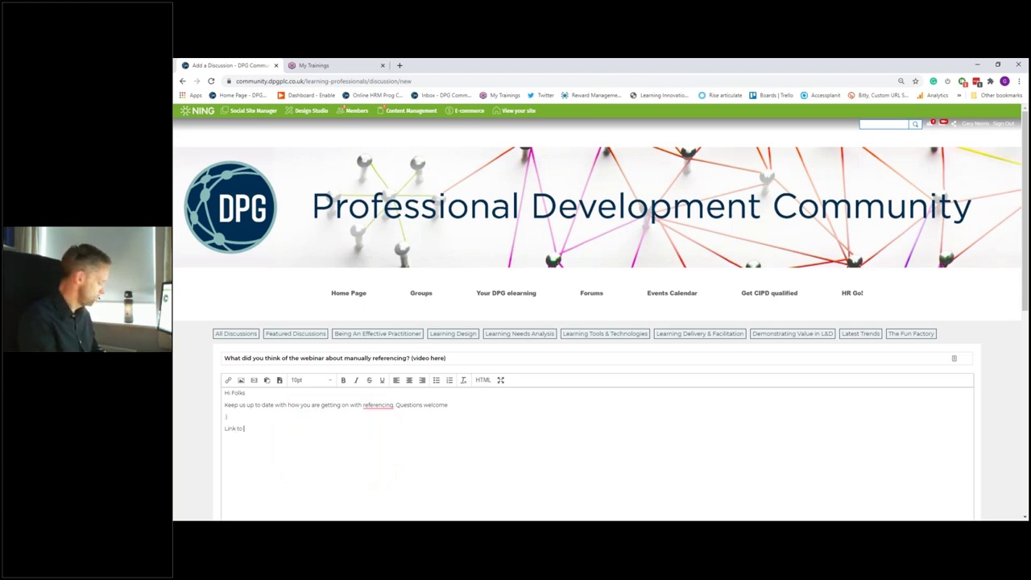
type(" recording")
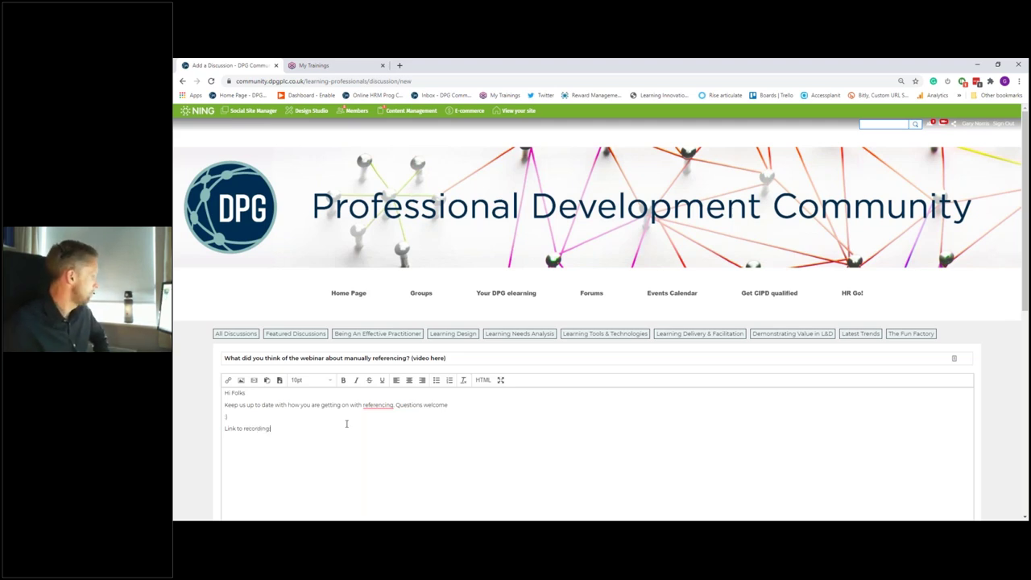
type(":")
- Add the tag "referencing" to the discussion and try to publish it
scroll(346, 423, "down", 1)
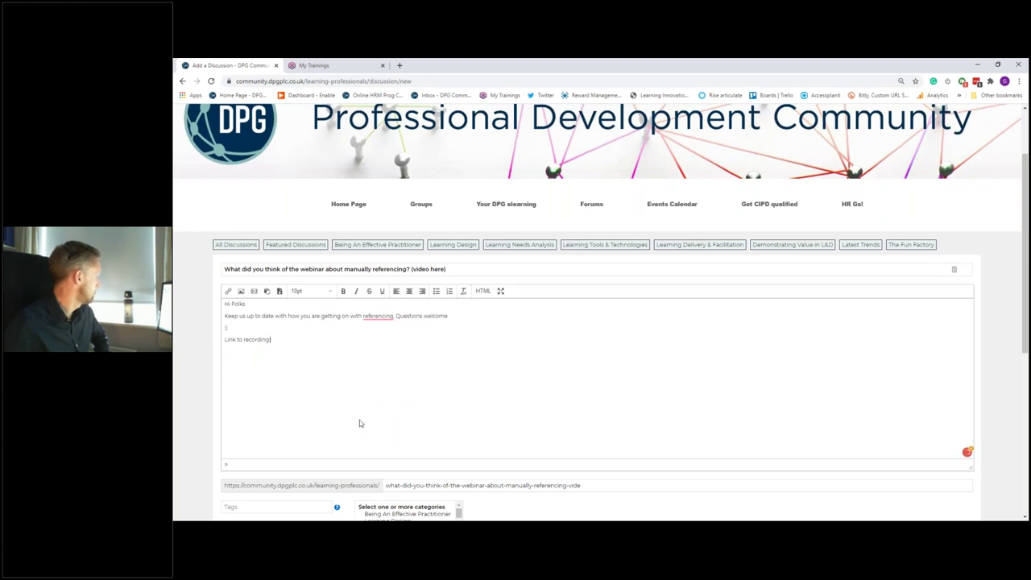
scroll(359, 422, "down", 4)
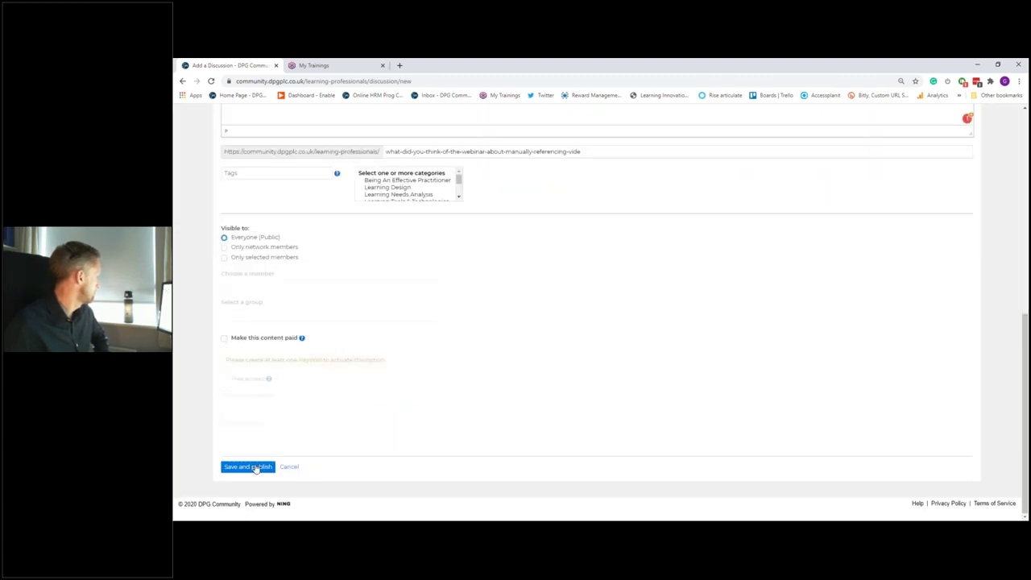
left_click(259, 176)
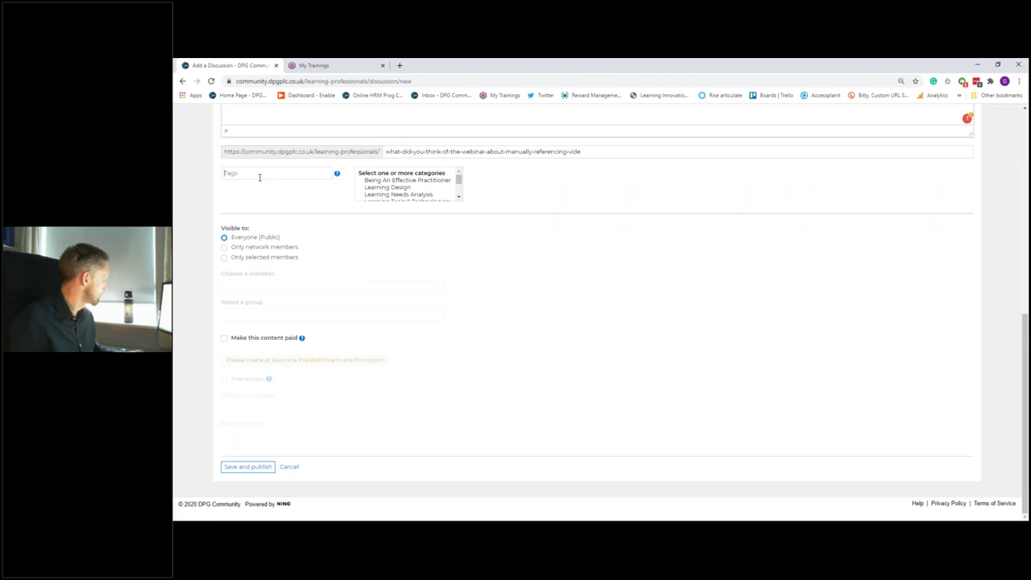
type("referencing")
left_click(259, 467)
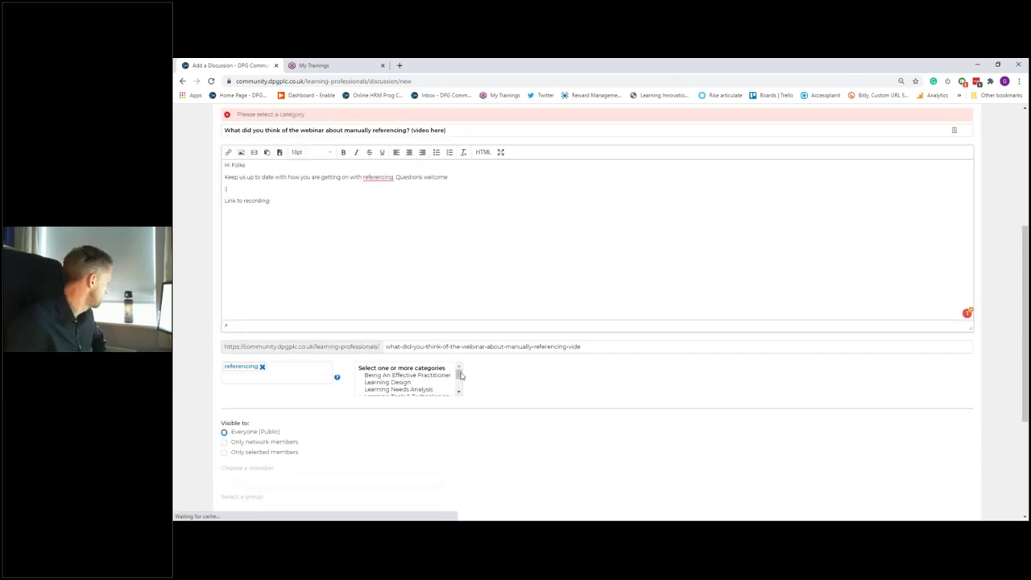
- Assign the discussion to the Learning Tools & Technologies category and publish it
left_click_drag(460, 376, 457, 381)
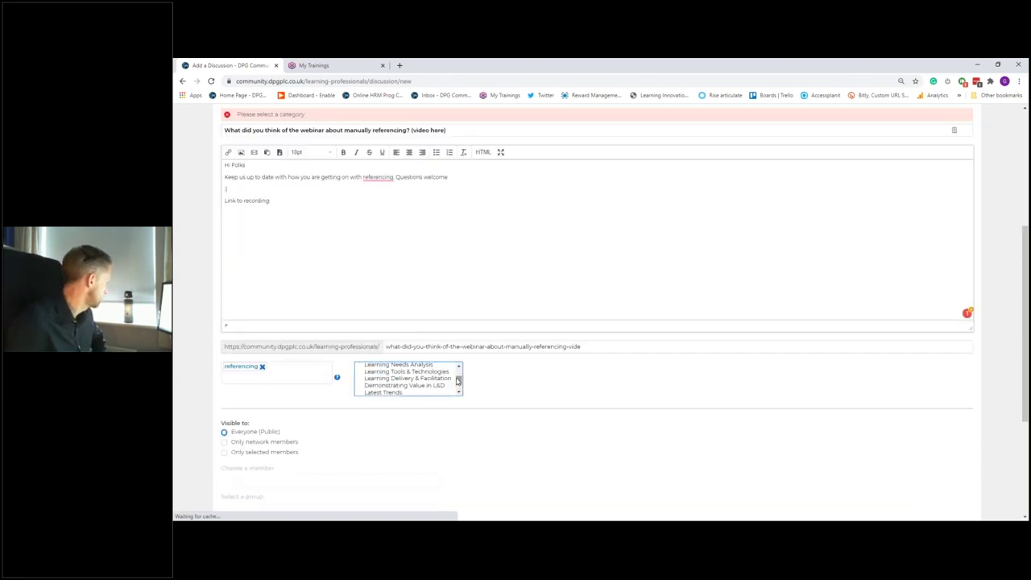
left_click(444, 373)
scroll(334, 448, "down", 3)
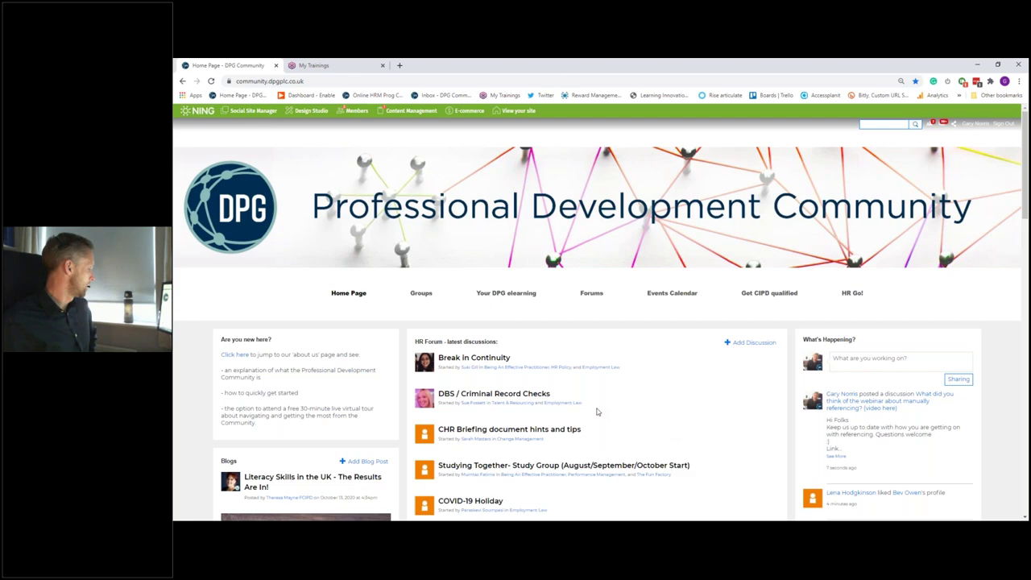
- Open the new manual referencing webinar discussion from the home page's L&D Forum list and copy its web address
scroll(596, 411, "down", 1)
scroll(597, 412, "down", 4)
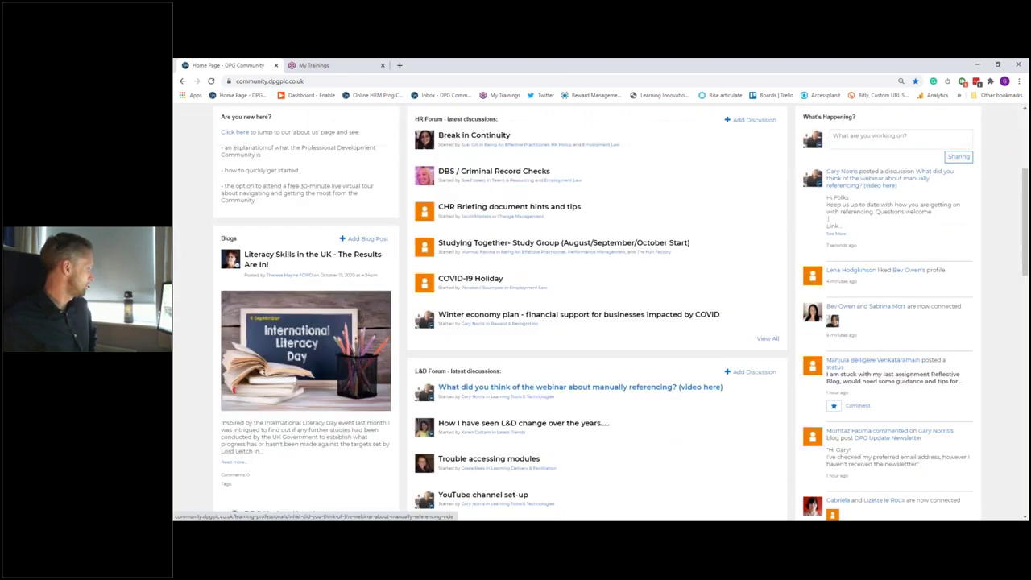
left_click(600, 388)
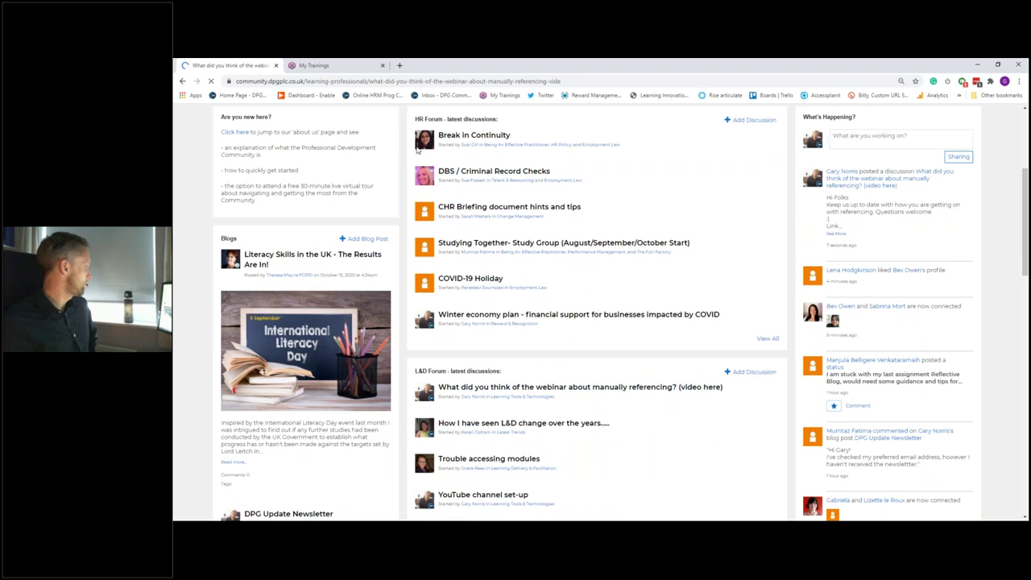
left_click(367, 80)
right_click(368, 80)
left_click(501, 142)
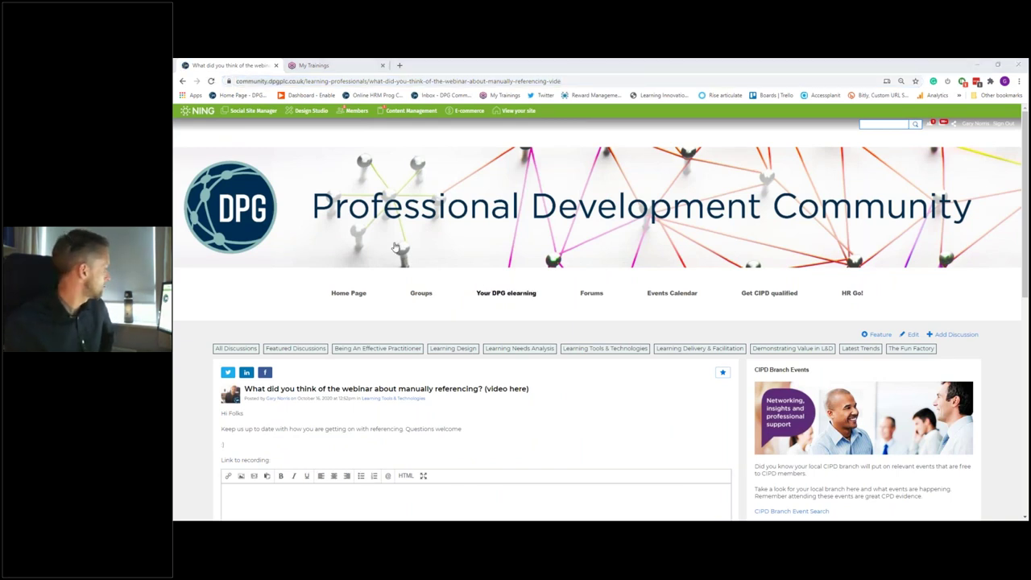
- Return to the community home page and switch to the presentation's "5. Summary" slide
mouse_move(357, 302)
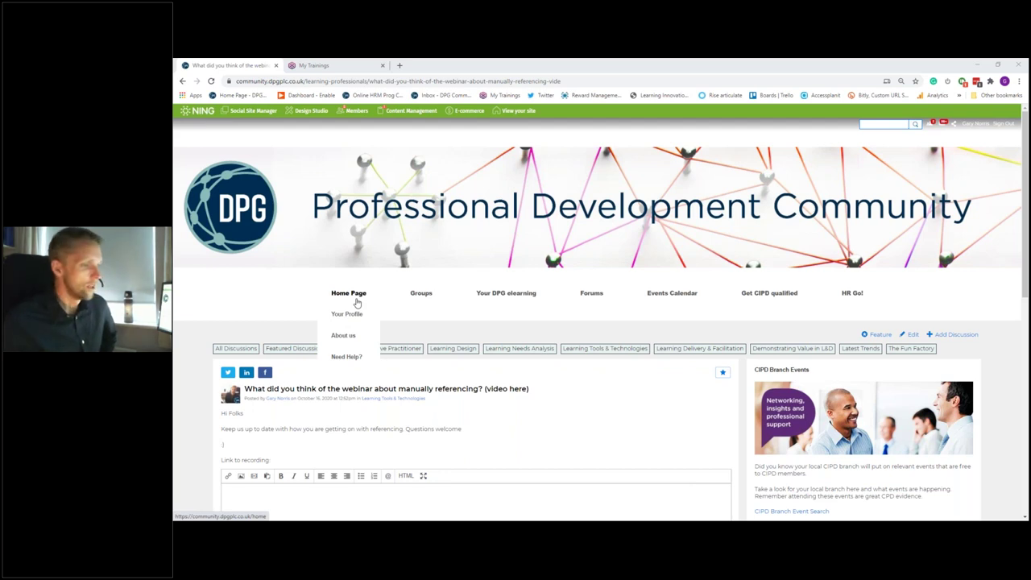
left_click(911, 335)
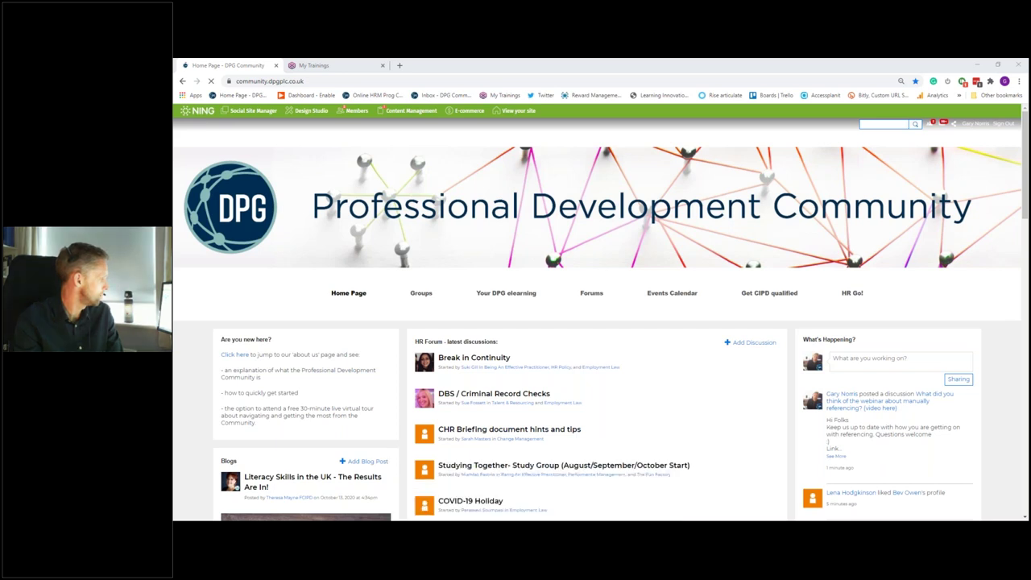
left_click(540, 483)
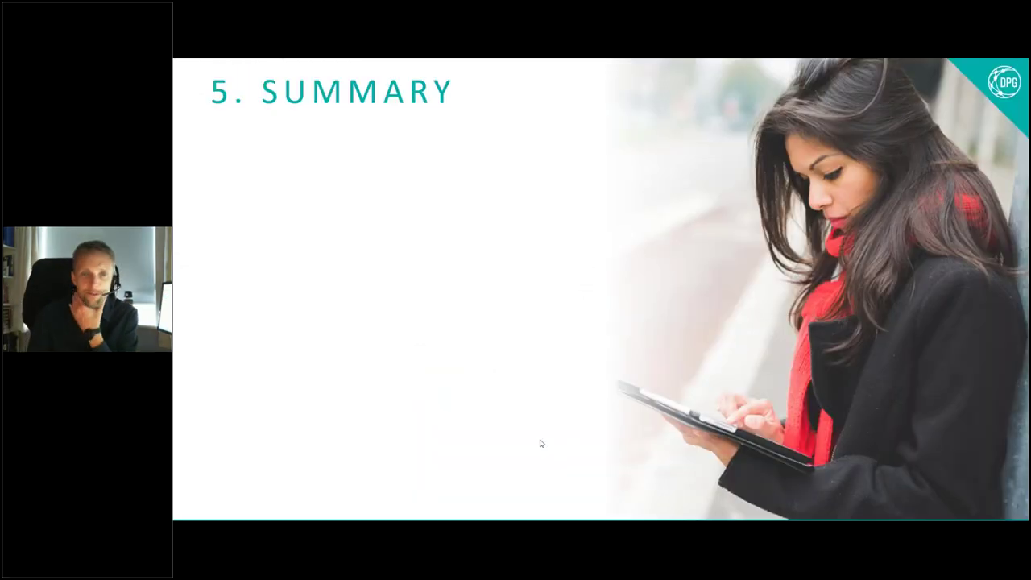